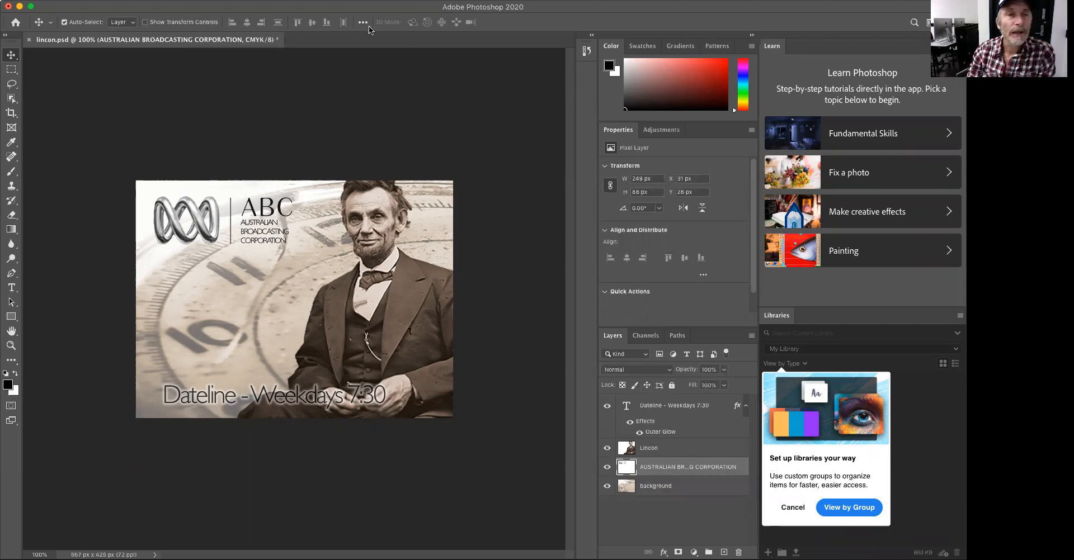
# Show the Timeline and create a video timeline from the document's layers
pyautogui.click(338, 0)
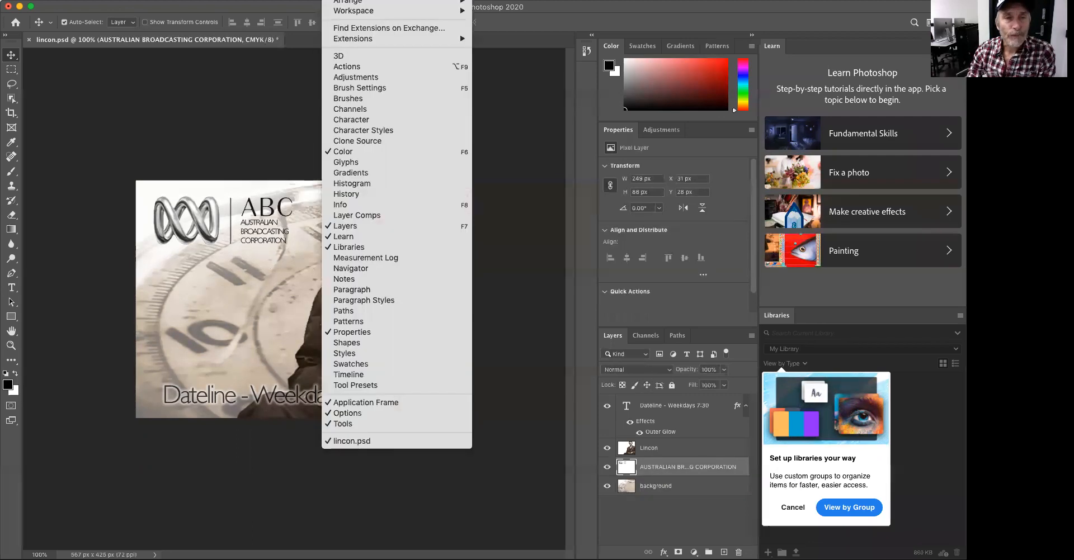
pyautogui.click(380, 375)
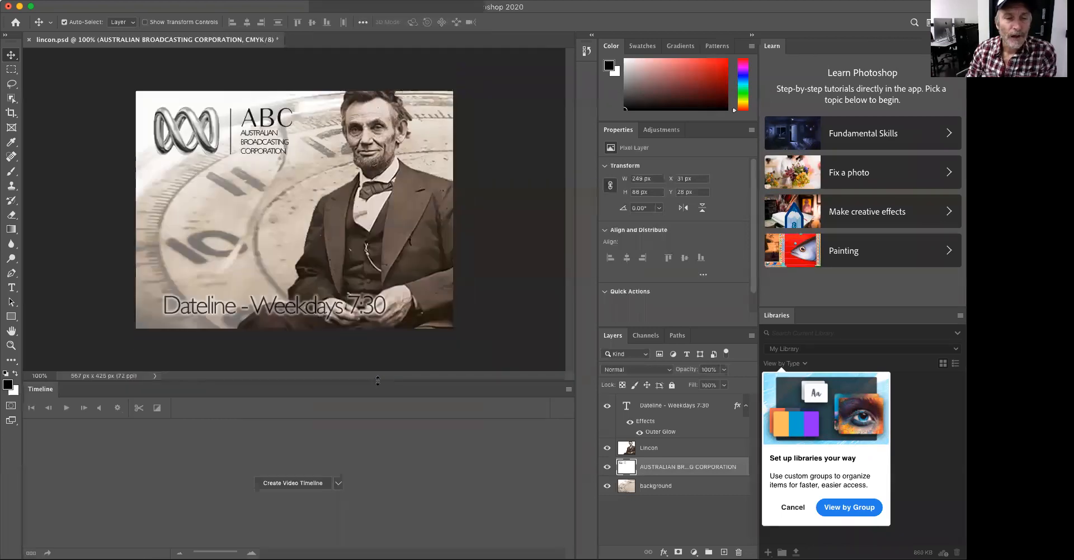
pyautogui.moveTo(376, 382); pyautogui.dragTo(376, 393)
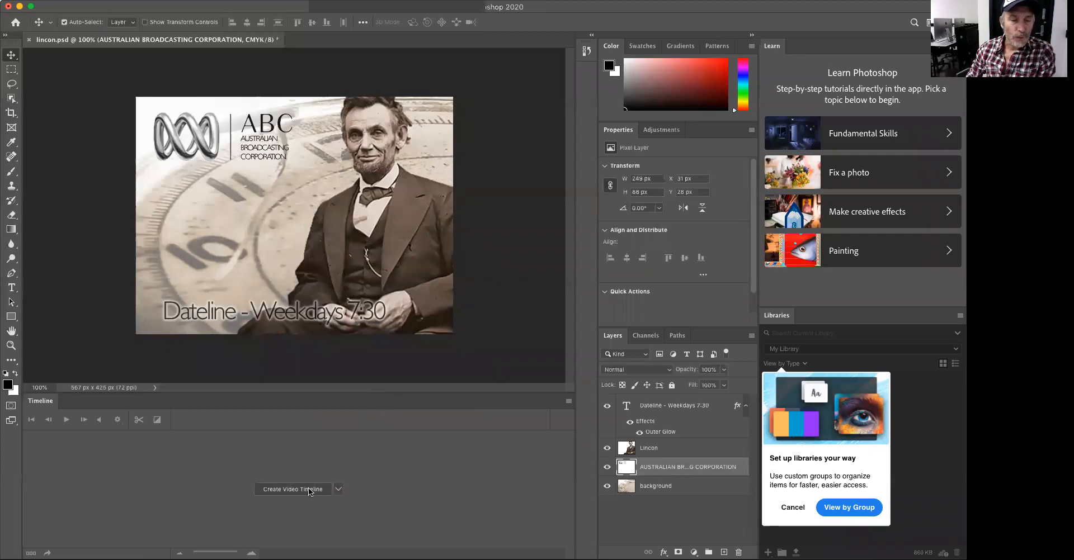
pyautogui.click(338, 489)
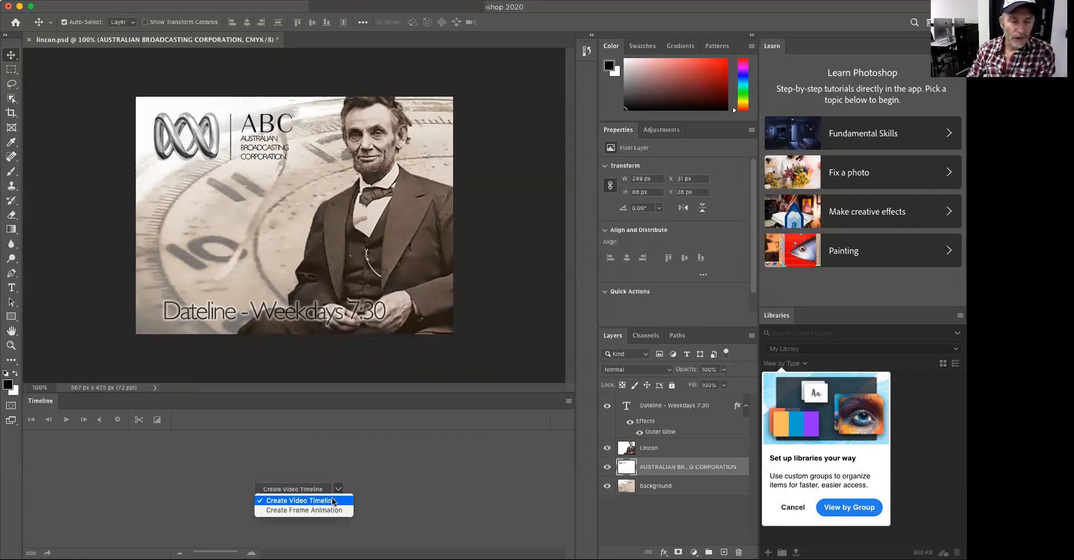
pyautogui.click(332, 502)
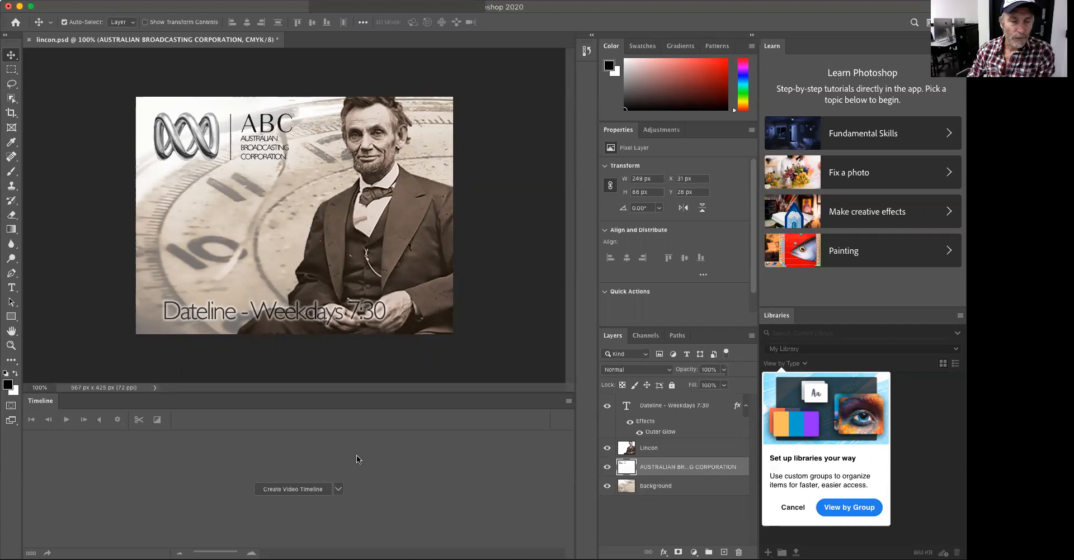
pyautogui.click(291, 490)
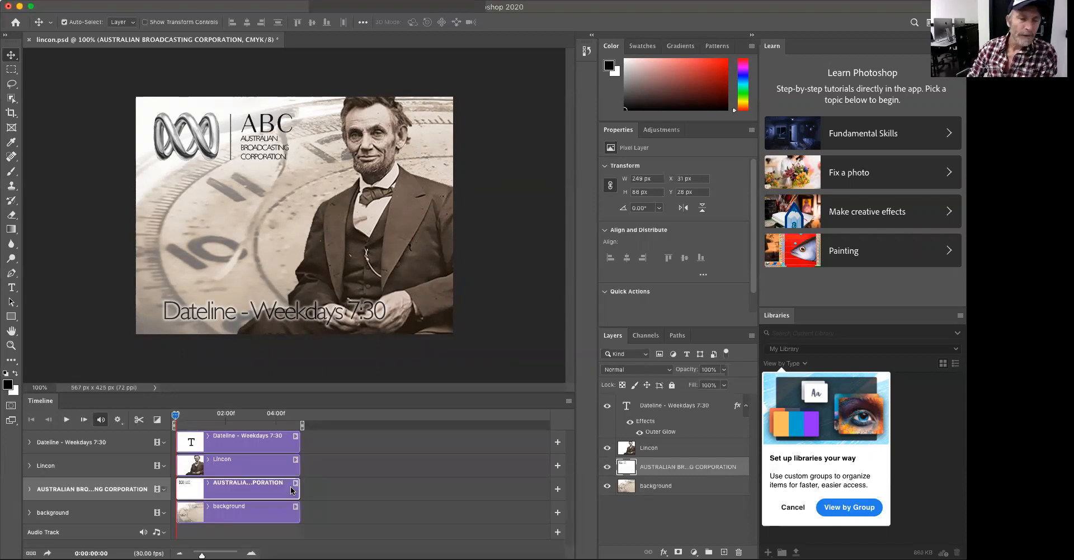
pyautogui.click(674, 450)
pyautogui.click(674, 468)
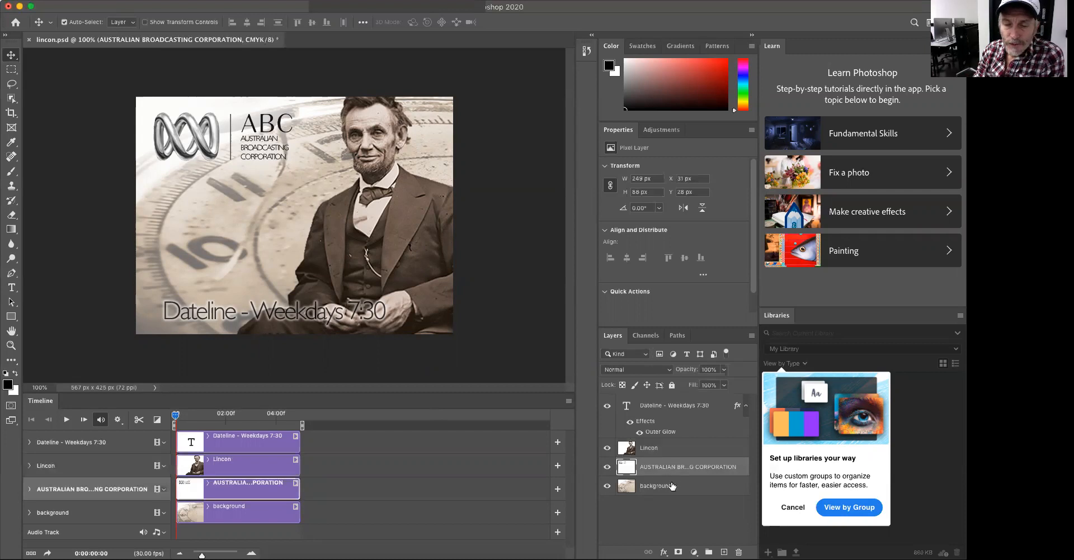
pyautogui.click(673, 486)
pyautogui.click(663, 448)
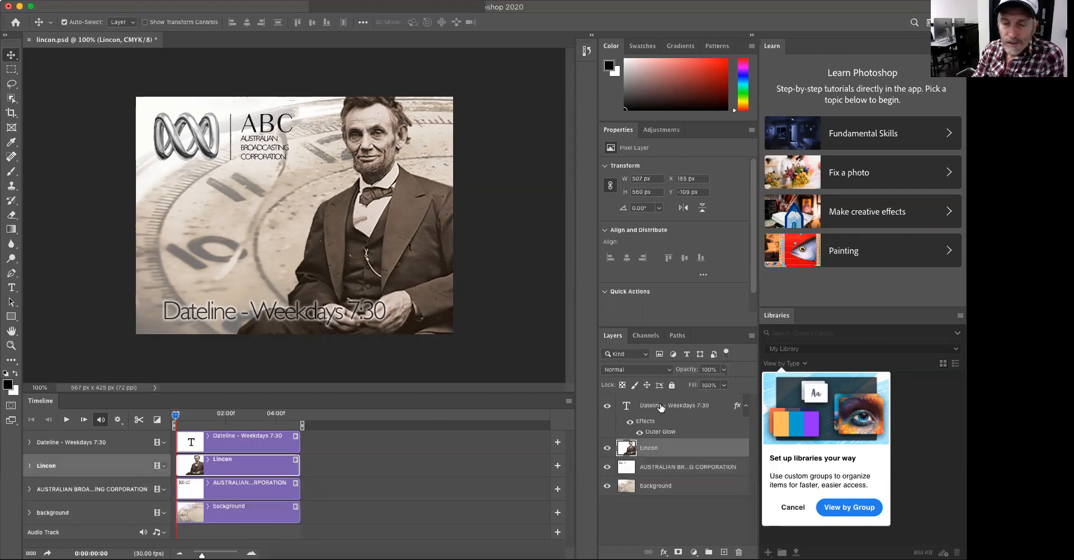
pyautogui.click(660, 406)
# Convert the Lincon, AUSTRALIAN BROADCASTING CORPORATION, background and Dateline - Weekdays 7:30 layers each to a smart object
pyautogui.click(667, 448)
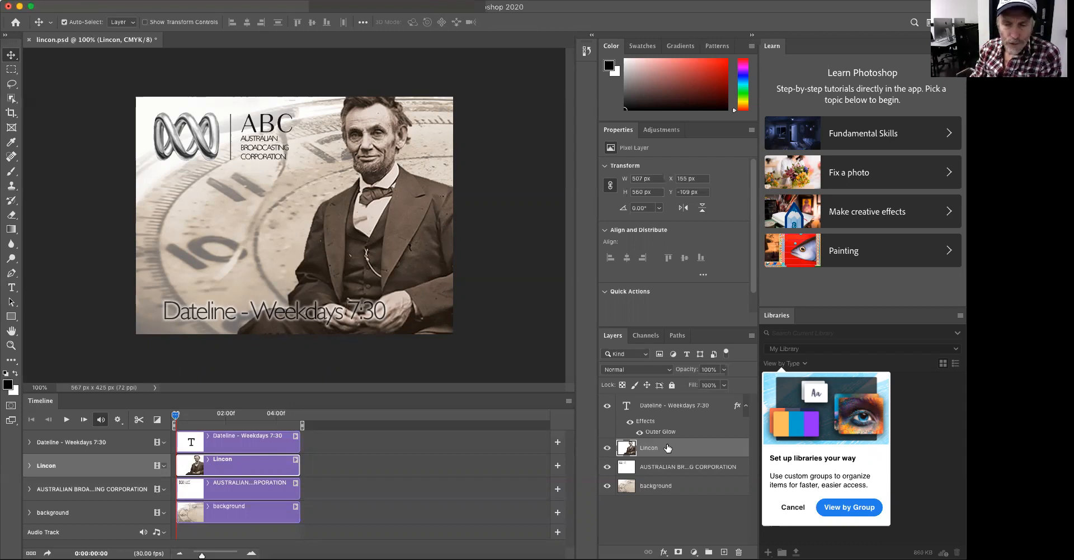
pyautogui.rightClick(696, 445)
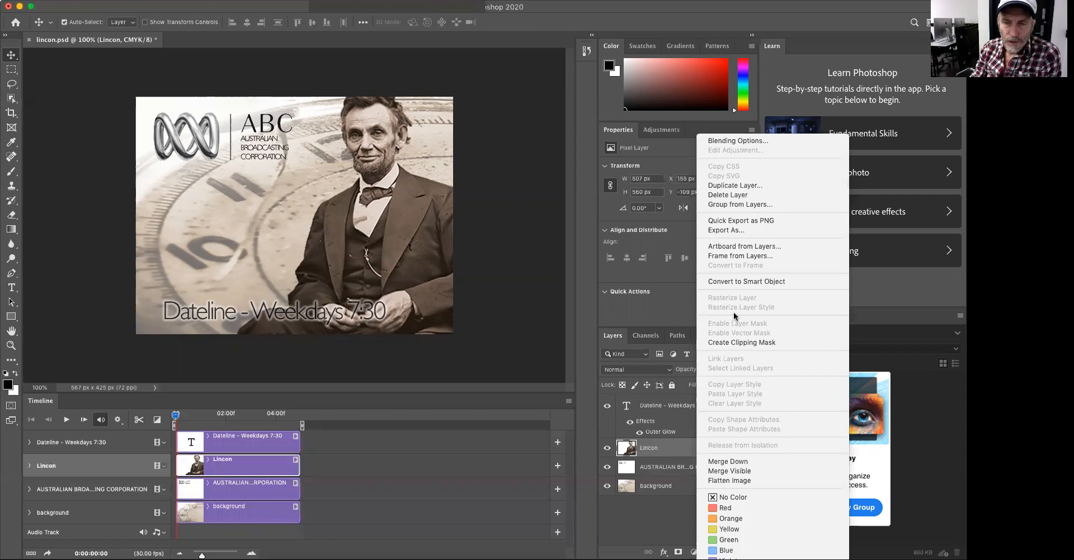
pyautogui.click(725, 284)
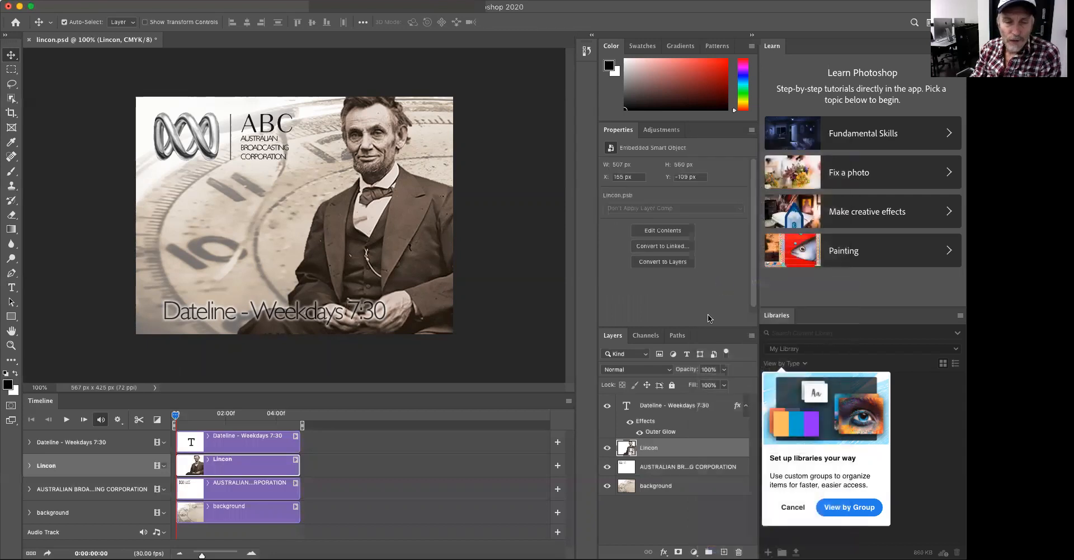
pyautogui.click(669, 469)
pyautogui.rightClick(669, 469)
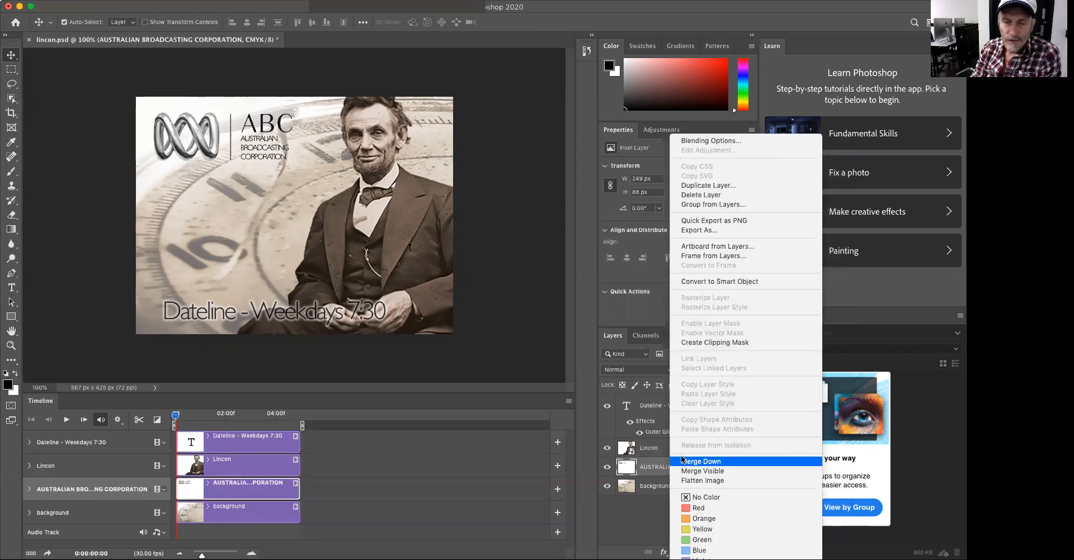
pyautogui.click(699, 282)
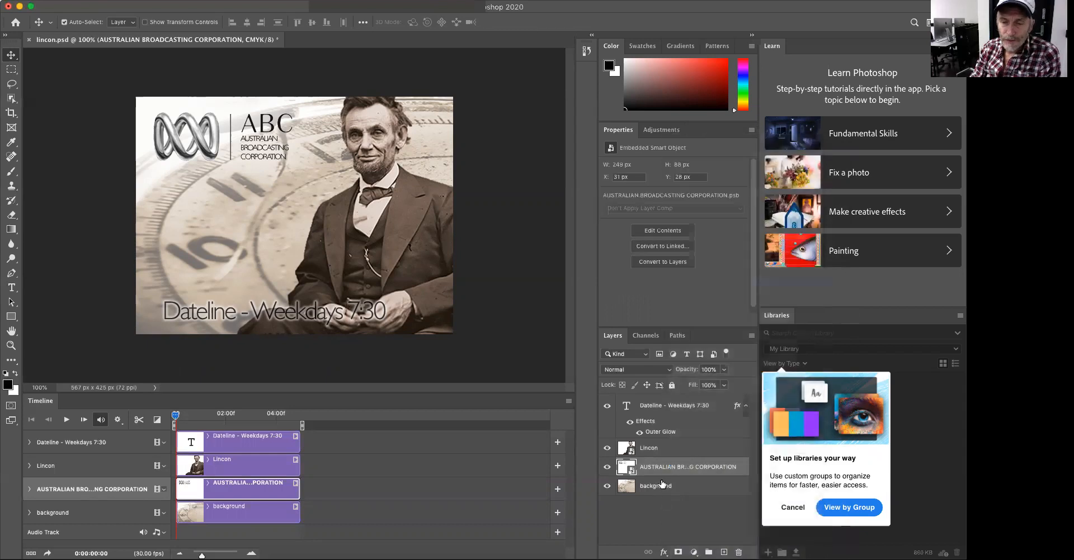
pyautogui.rightClick(660, 485)
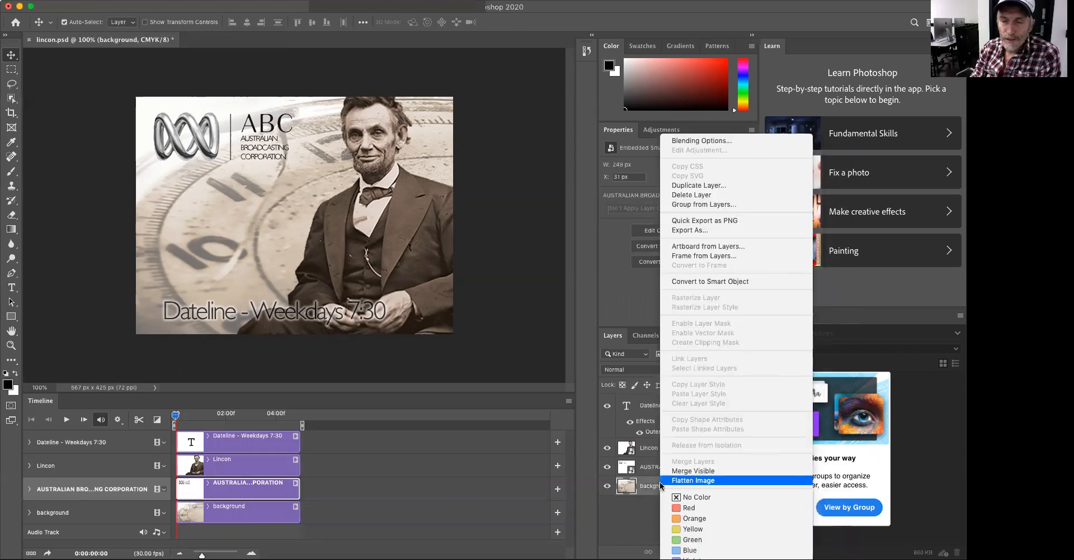
pyautogui.click(699, 281)
pyautogui.rightClick(665, 407)
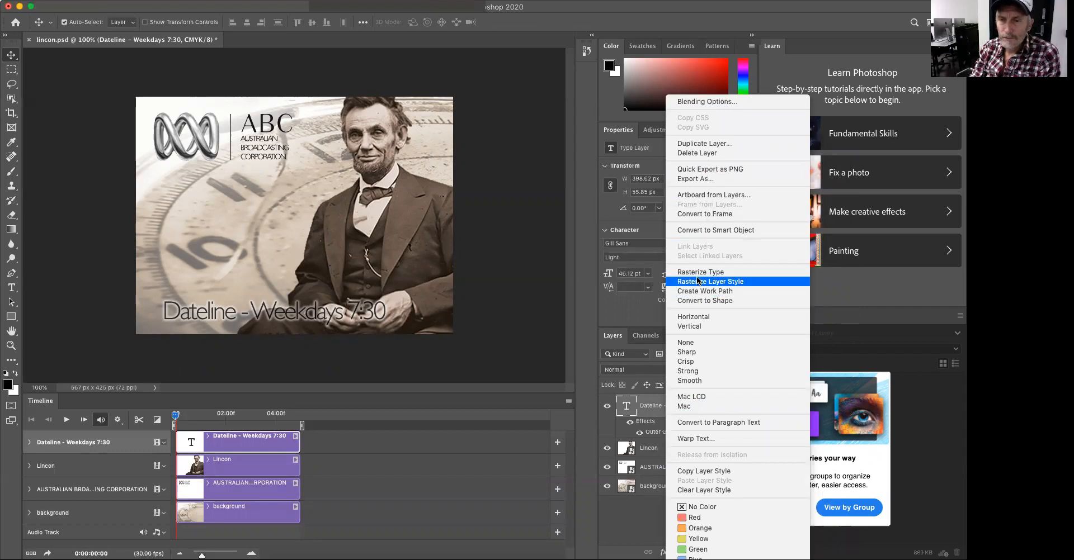
pyautogui.click(701, 231)
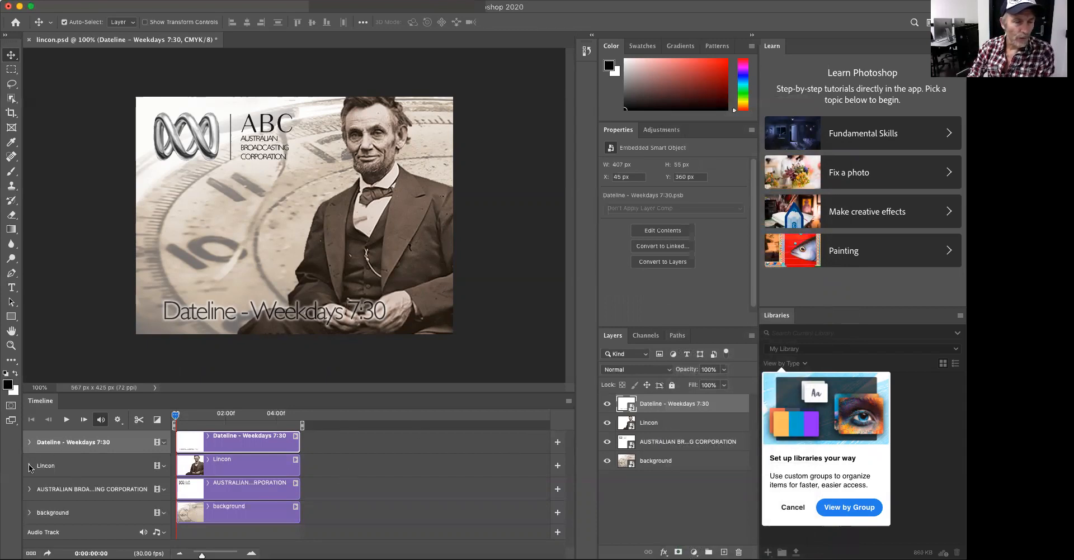
# Shift the Lincon figure slightly left and down, and enable Transform keyframing on its track at the timeline's start
pyautogui.click(47, 468)
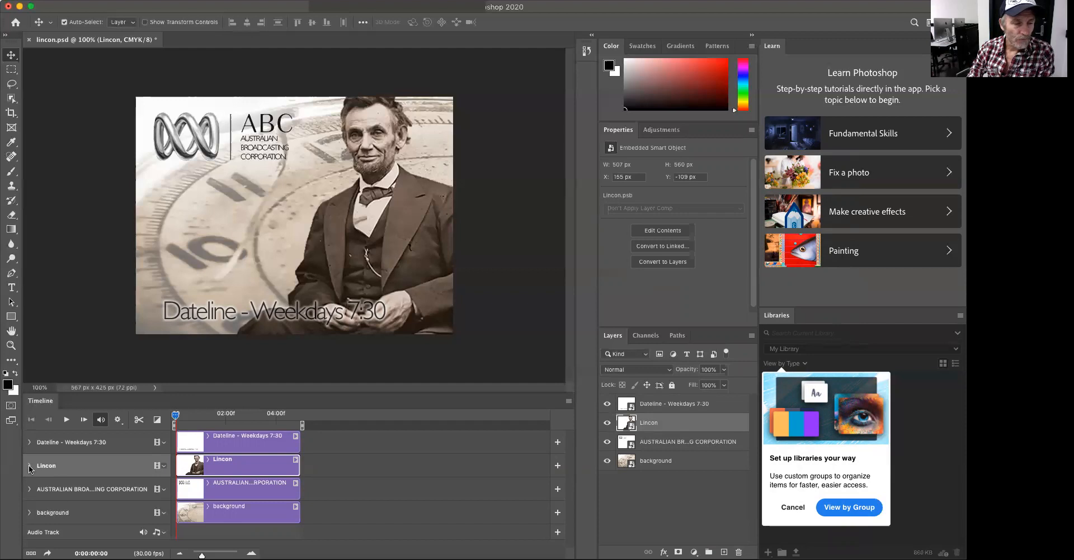
pyautogui.click(30, 466)
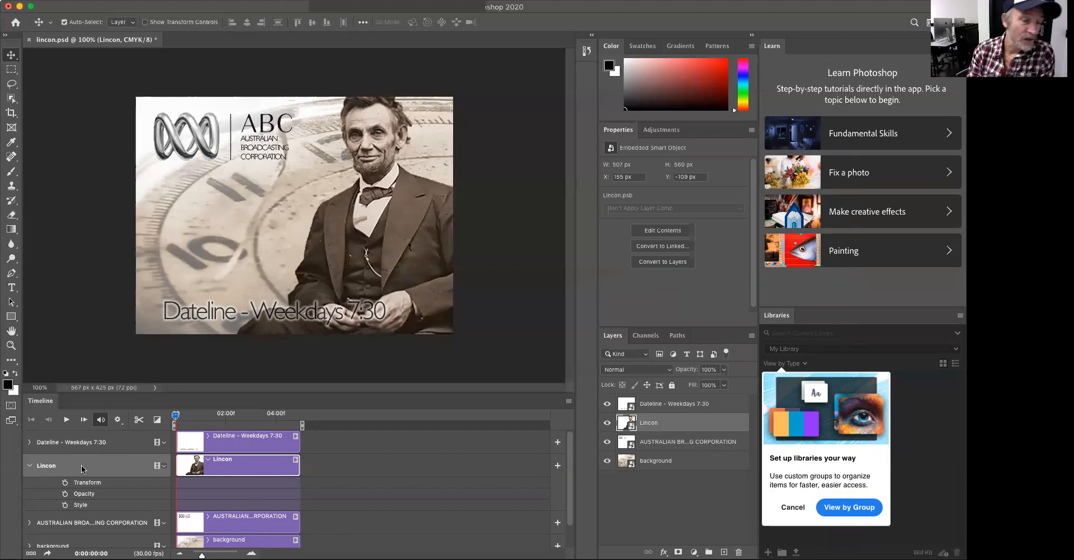
pyautogui.moveTo(388, 264); pyautogui.dragTo(378, 270)
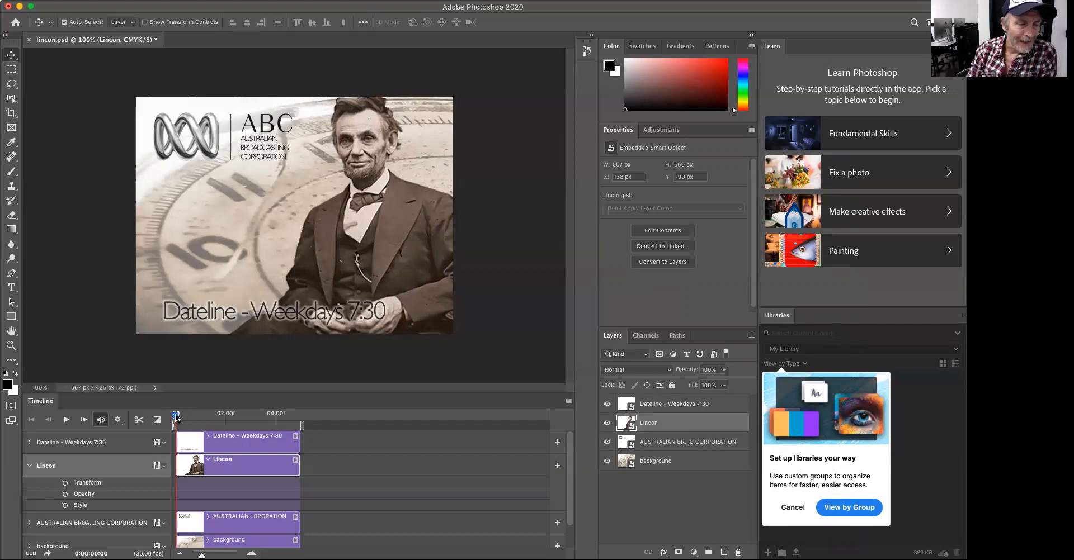
pyautogui.click(65, 483)
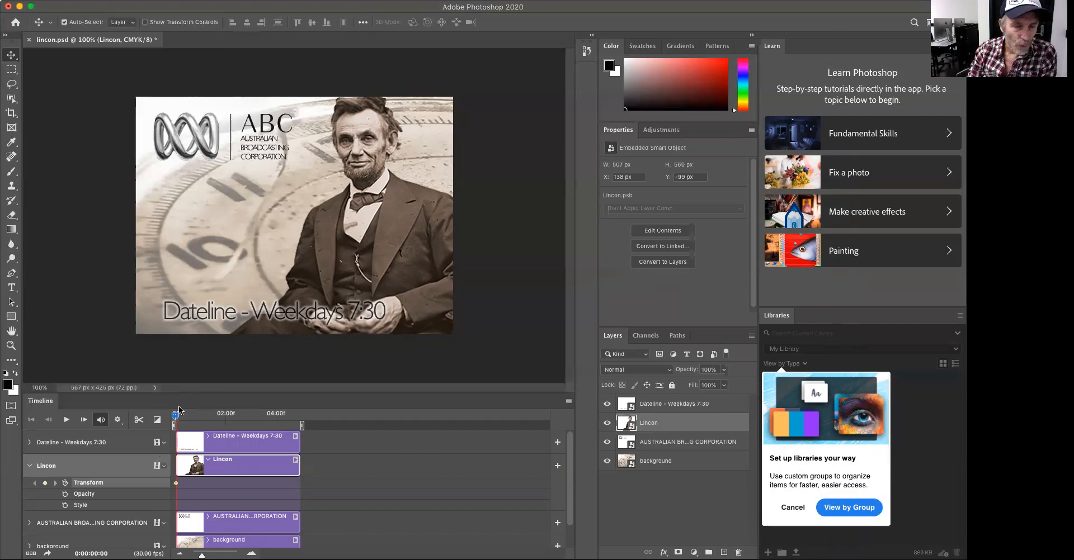
pyautogui.moveTo(175, 415)
pyautogui.mouseDown()
pyautogui.moveTo(291, 427)
pyautogui.moveTo(175, 426)
pyautogui.mouseUp()
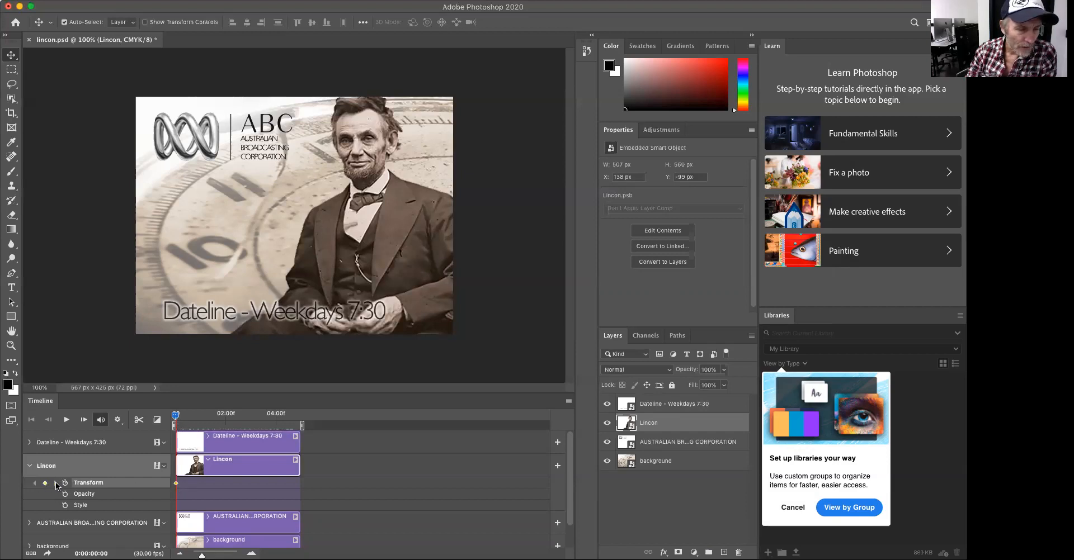
# Move the Lincon figure off the canvas's right side, to about X 499 px and Y -84 px, and show layer edges
pyautogui.moveTo(329, 255); pyautogui.dragTo(529, 260)
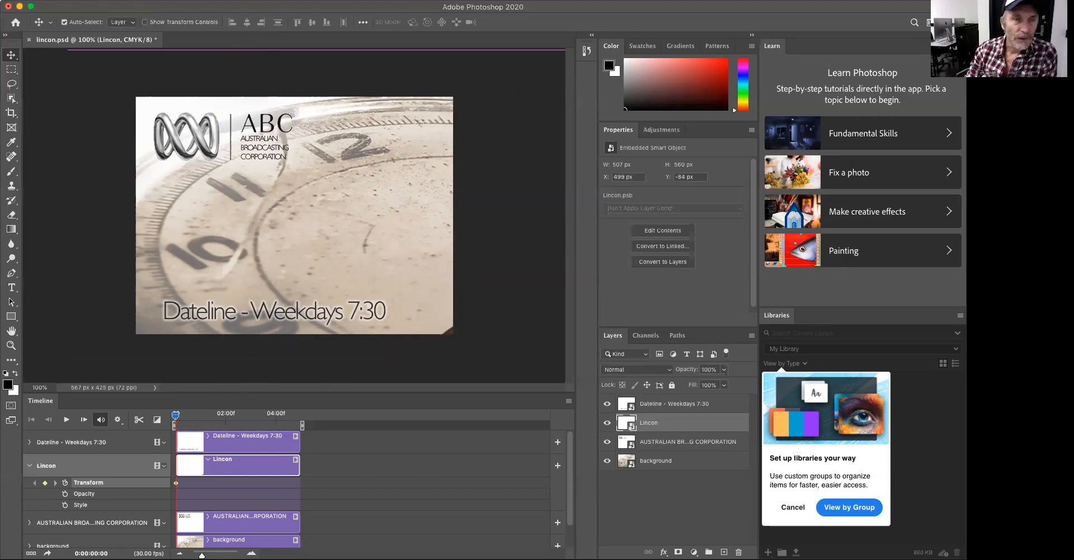
pyautogui.click(306, 1)
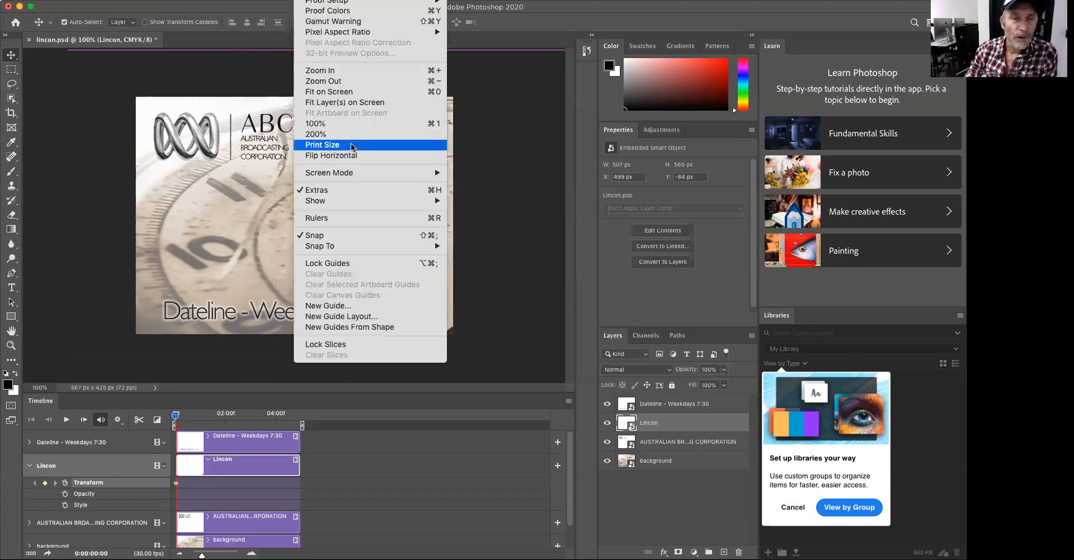
pyautogui.moveTo(336, 202)
pyautogui.click(482, 201)
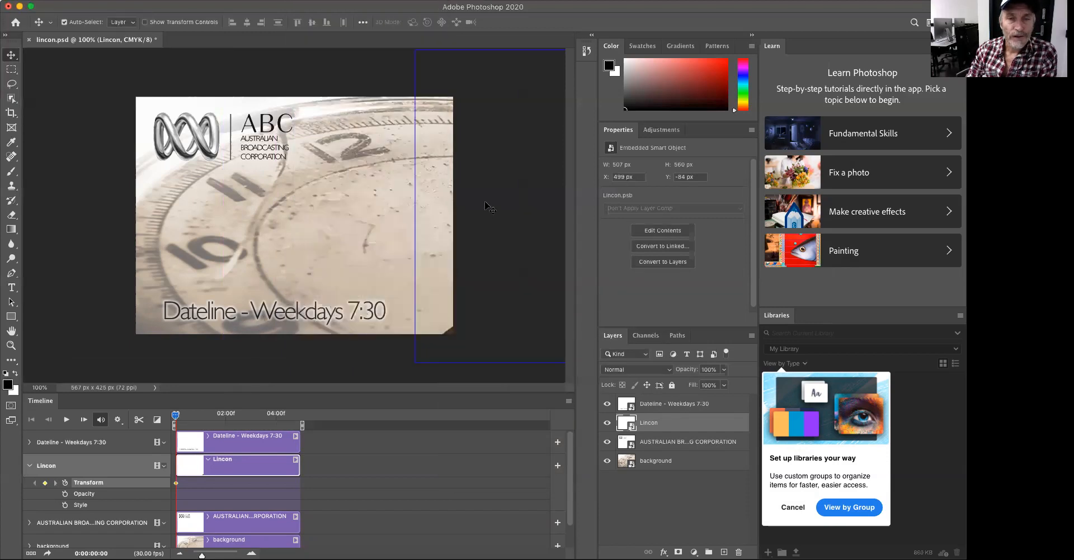
pyautogui.press('super+minus')
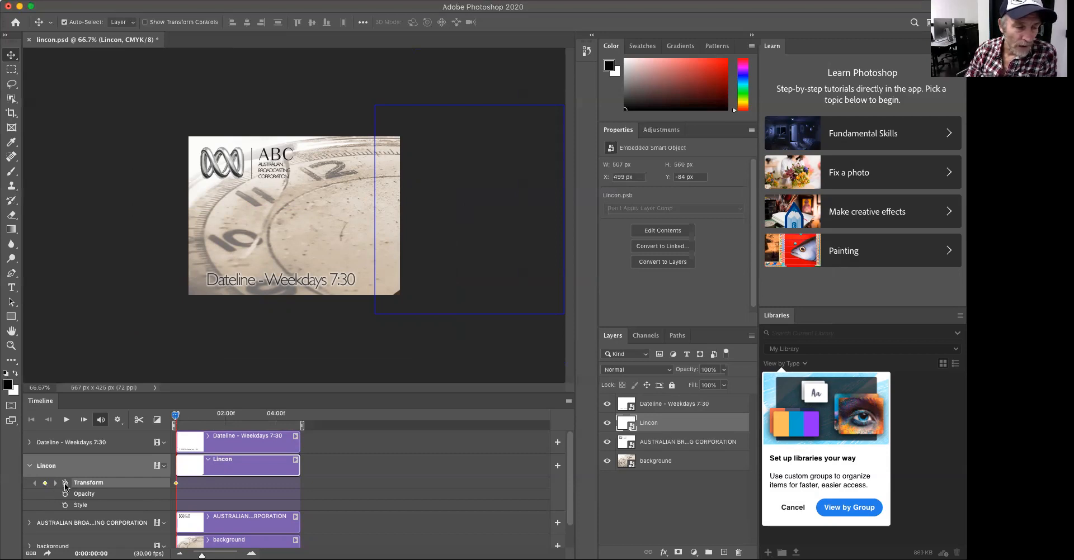
# At 01:20 on the timeline, shift the Lincon figure left into the picture to X 199 px, adding a second Transform keyframe
pyautogui.moveTo(176, 415); pyautogui.dragTo(218, 422)
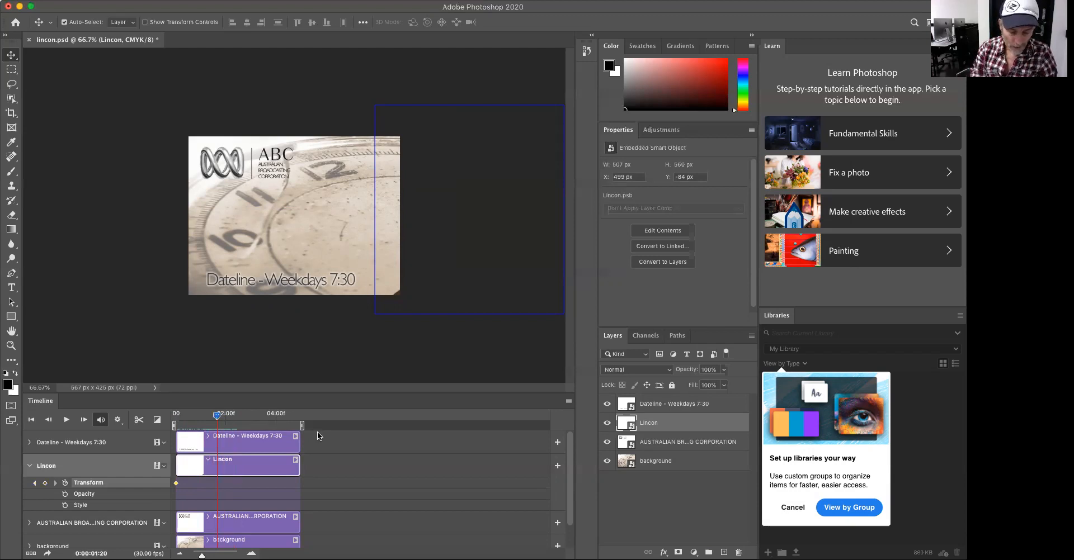
pyautogui.hotkey('shift', 'Left')
pyautogui.hotkey('shift', 'Left')
pyautogui.hotkey('shift', 'Left')
pyautogui.hotkey('shift', 'Left')
pyautogui.hotkey('shift', 'Left')
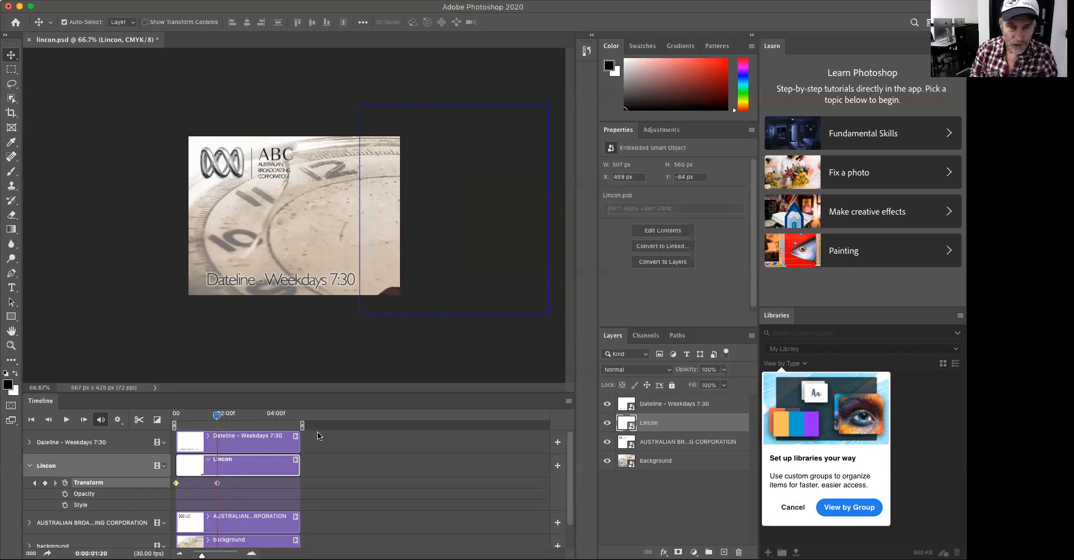
pyautogui.hotkey('shift', 'Left')
pyautogui.hotkey('shift', 'Left')
pyautogui.hotkey('shift', 'Left')
pyautogui.hotkey('shift', 'Left')
pyautogui.hotkey('shift', 'Left')
pyautogui.hotkey('shift', 'Left')
pyautogui.hotkey('shift', 'Left')
pyautogui.hotkey('shift', 'Left')
pyautogui.hotkey('shift', 'Left')
pyautogui.hotkey('shift', 'Left')
pyautogui.hotkey('shift', 'Left')
pyautogui.hotkey('shift', 'Left')
pyautogui.hotkey('shift', 'Left')
pyautogui.hotkey('shift', 'Left')
pyautogui.hotkey('shift', 'Left')
pyautogui.hotkey('shift', 'Left')
pyautogui.hotkey('shift', 'Left')
pyautogui.hotkey('shift', 'Left')
pyautogui.hotkey('shift', 'Left')
pyautogui.hotkey('shift', 'Left')
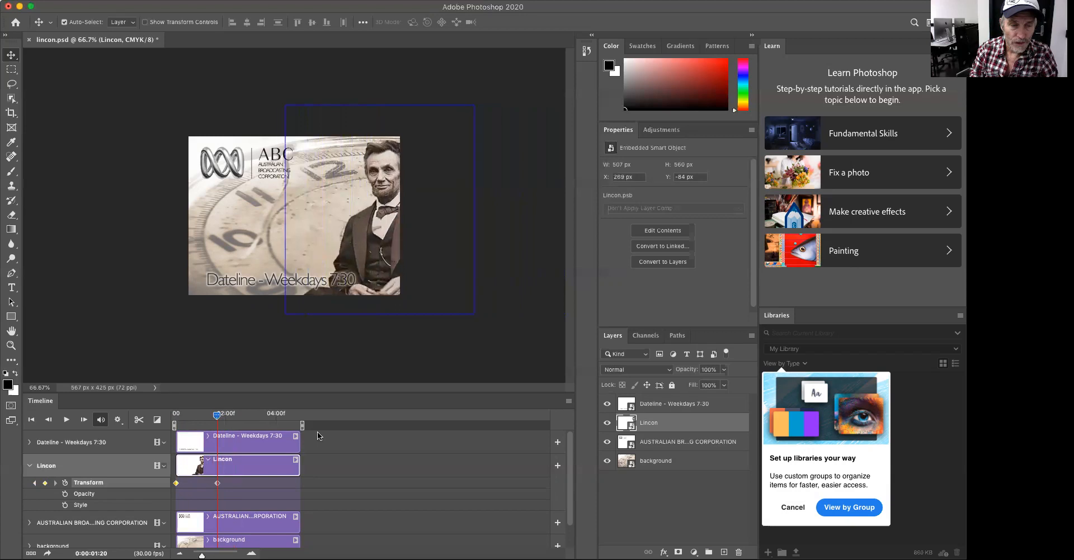
pyautogui.hotkey('shift', 'Left')
pyautogui.hotkey('shift', 'Left')
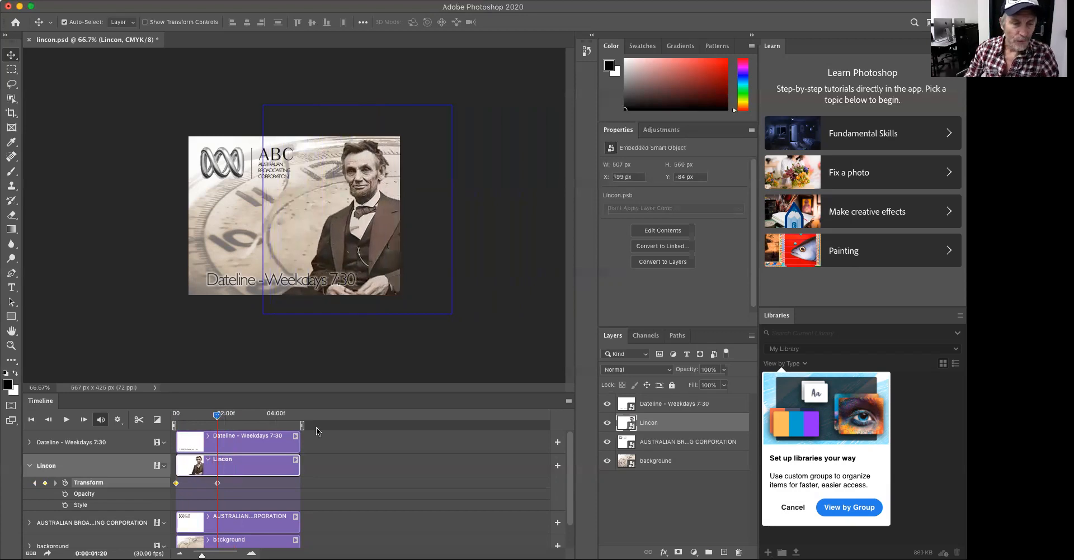
# Move Lincon's second Transform keyframe to 02:00 and return the playhead to the timeline's start
pyautogui.moveTo(217, 422)
pyautogui.mouseDown()
pyautogui.moveTo(178, 419)
pyautogui.moveTo(217, 418)
pyautogui.mouseUp()
pyautogui.moveTo(217, 484)
pyautogui.mouseDown()
pyautogui.moveTo(243, 483)
pyautogui.moveTo(226, 484)
pyautogui.mouseUp()
pyautogui.moveTo(217, 418); pyautogui.dragTo(173, 425)
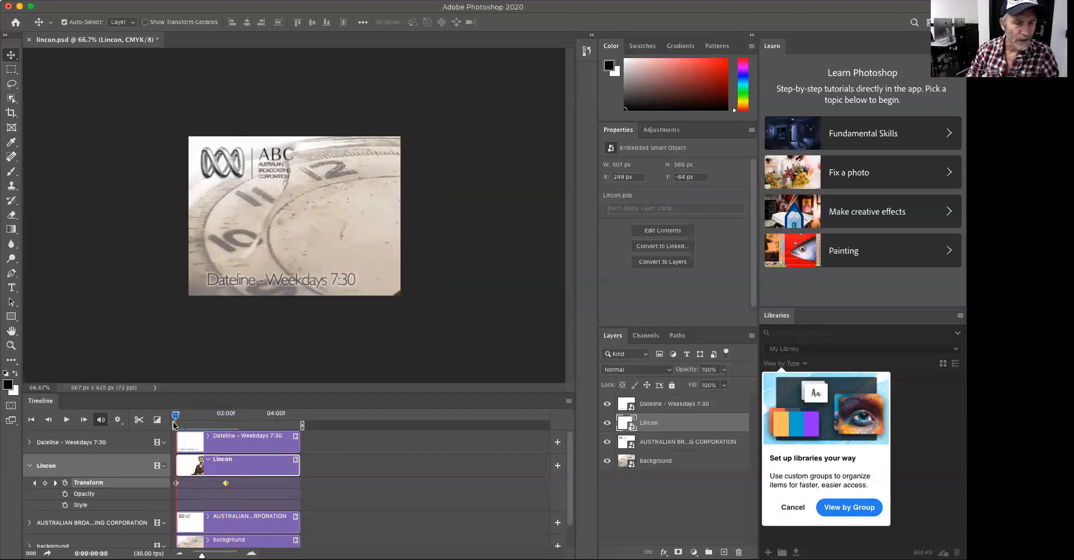
# Add an Opacity keyframe to the Lincon track at the timeline's start and lower the layer's opacity to 13%
pyautogui.click(65, 494)
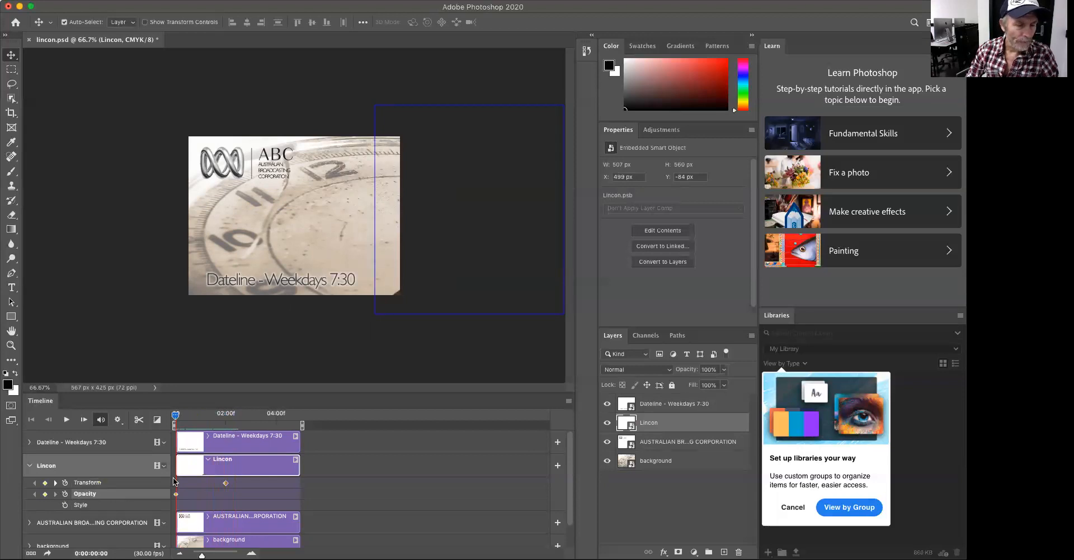
pyautogui.moveTo(175, 416)
pyautogui.mouseDown()
pyautogui.moveTo(223, 416)
pyautogui.moveTo(156, 419)
pyautogui.mouseUp()
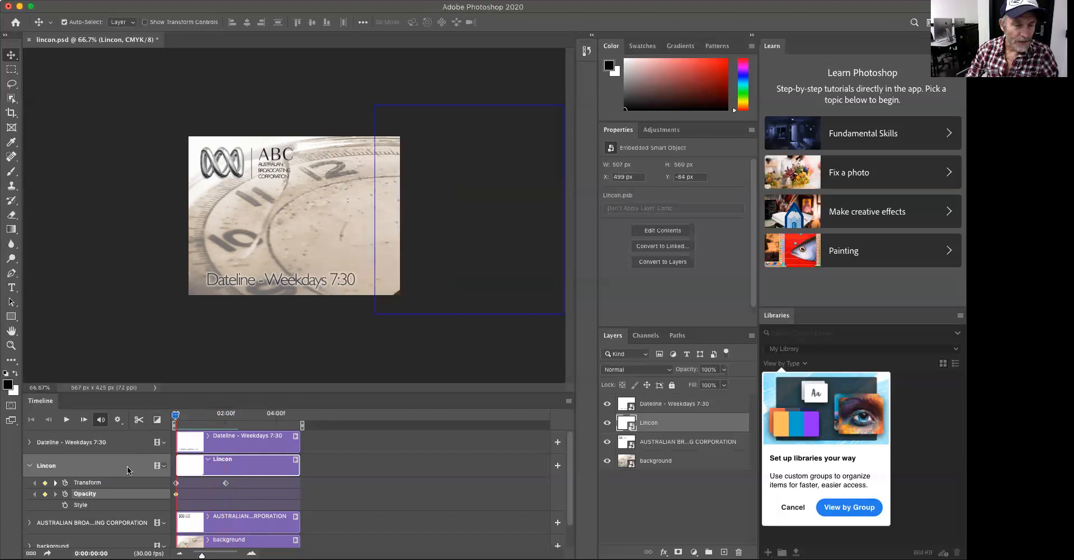
pyautogui.click(724, 371)
pyautogui.moveTo(722, 382); pyautogui.dragTo(689, 382)
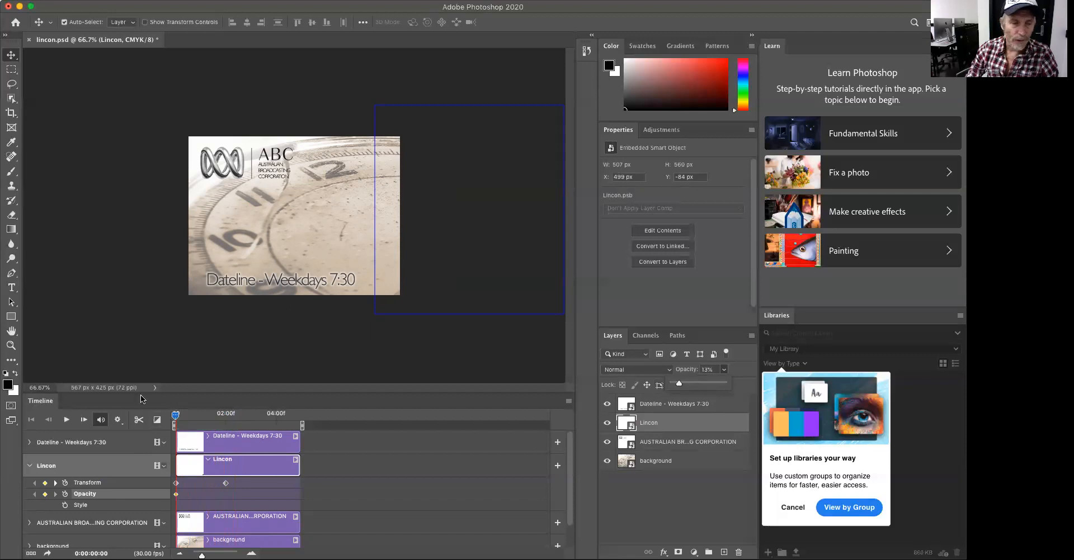
# At 02:00, raise the Lincon layer's opacity to 100% to add a second Opacity keyframe, and scrub past it
pyautogui.moveTo(175, 417); pyautogui.dragTo(242, 422)
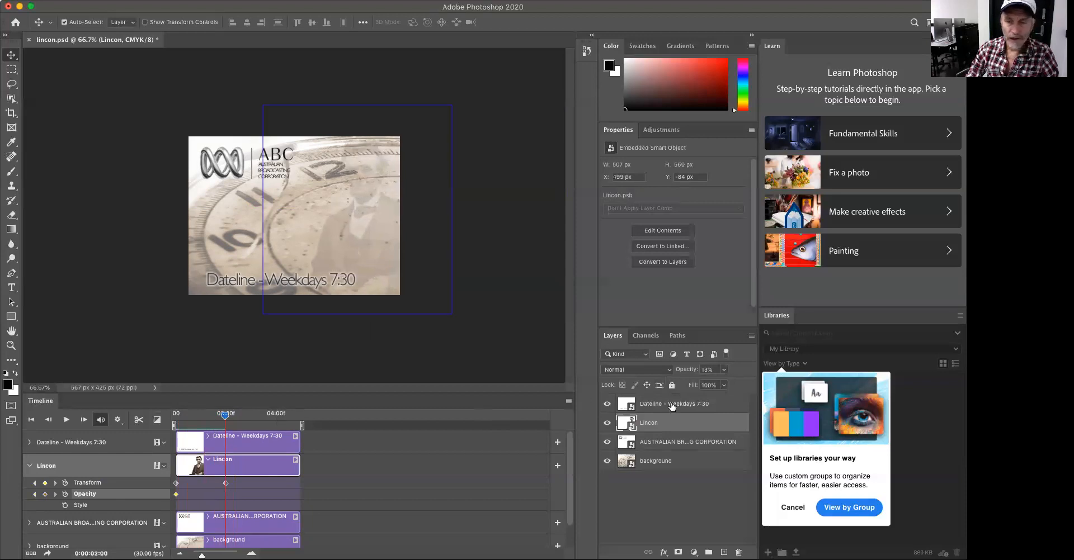
pyautogui.click(723, 371)
pyautogui.moveTo(706, 384); pyautogui.dragTo(749, 384)
pyautogui.moveTo(224, 420); pyautogui.dragTo(250, 420)
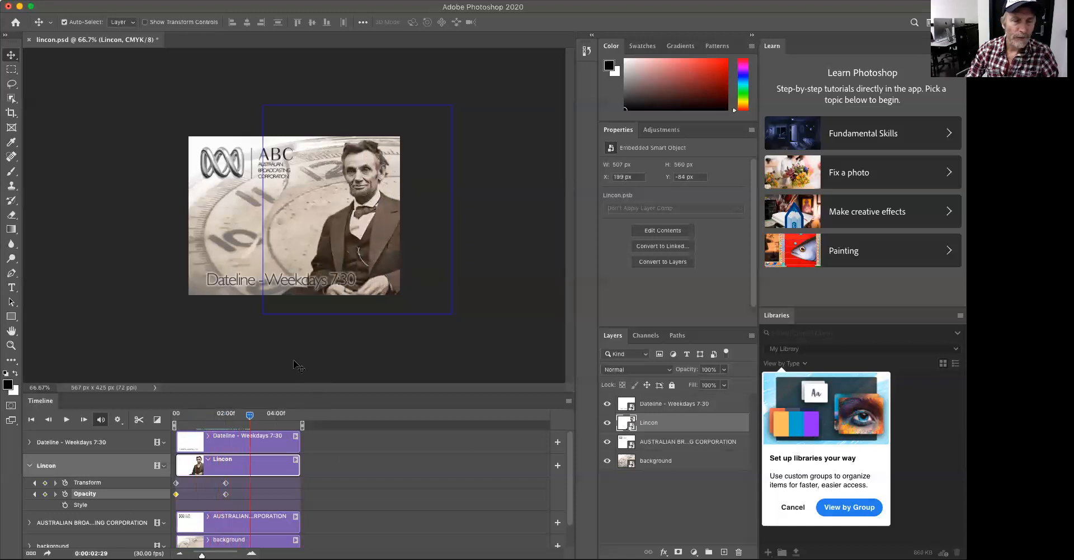
# Collapse the Lincon track and add a Transform keyframe to the AUSTRALIAN BROADCASTING CORPORATION track at the timeline's start
pyautogui.click(268, 341)
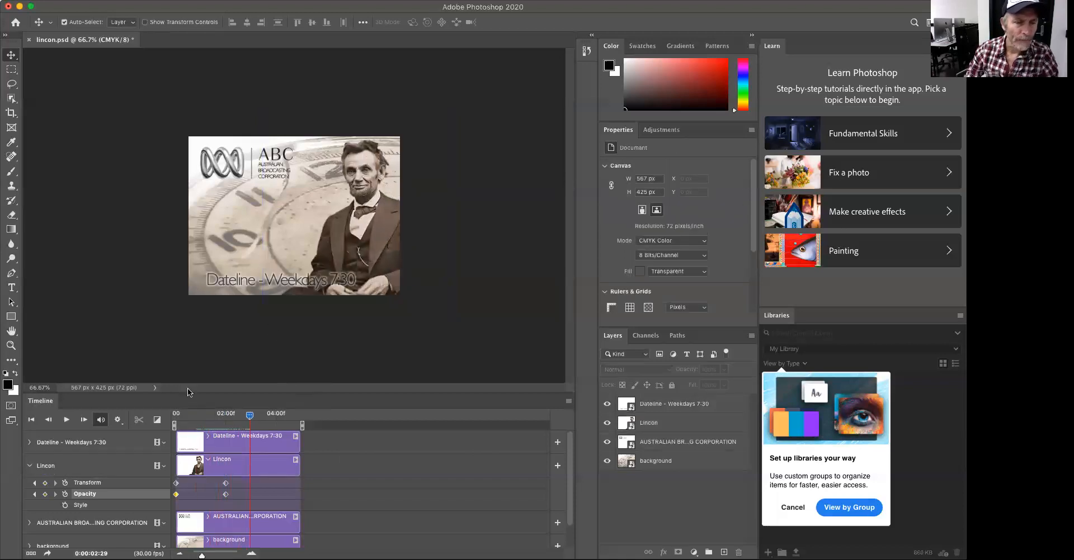
pyautogui.click(30, 465)
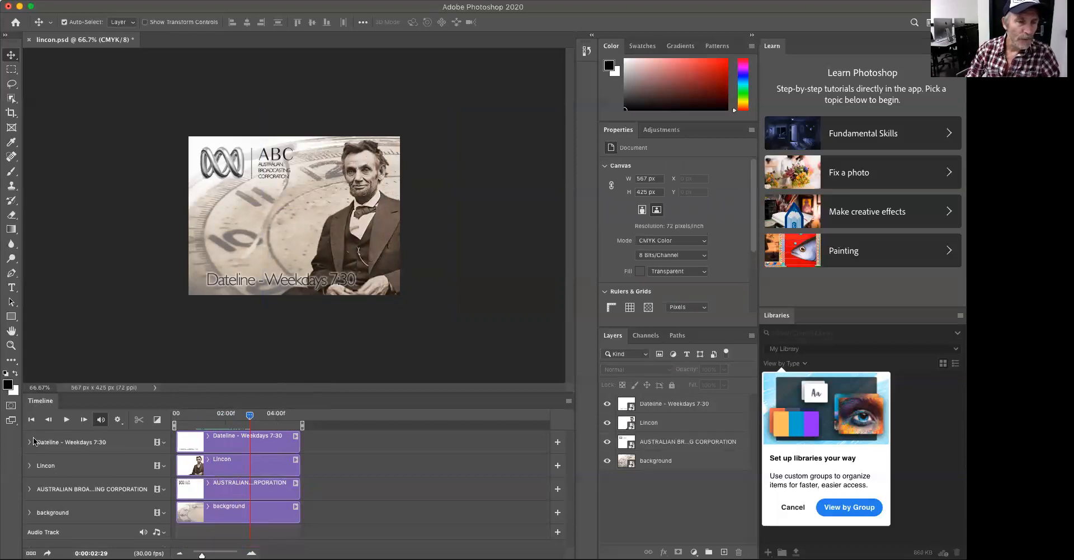
pyautogui.moveTo(240, 173); pyautogui.dragTo(247, 175)
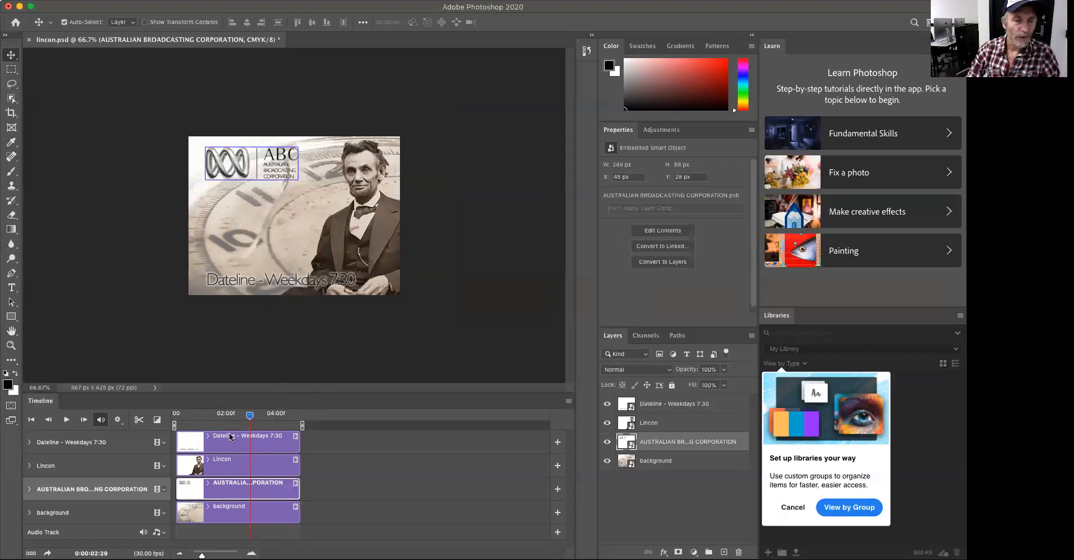
pyautogui.click(29, 489)
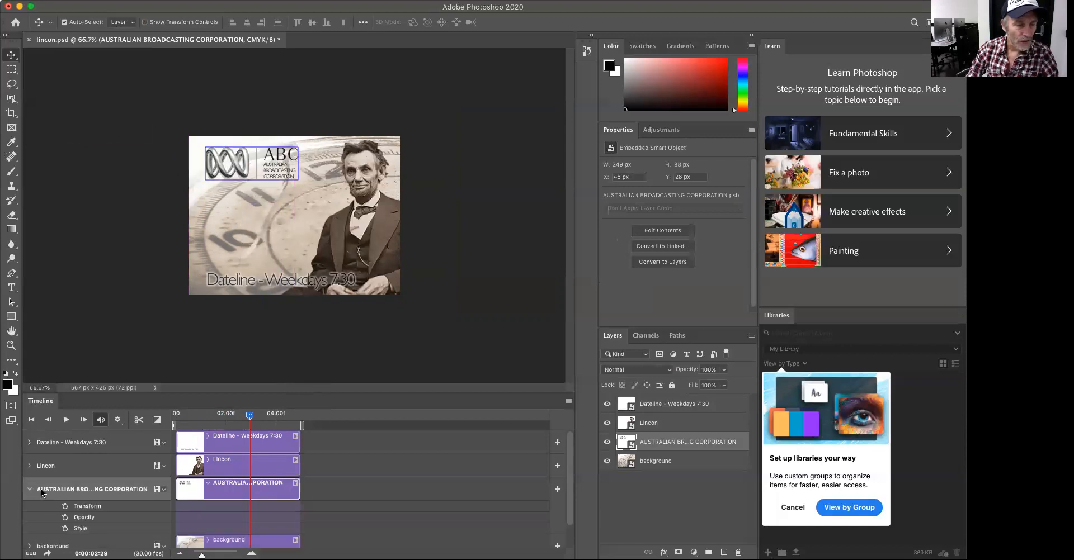
pyautogui.moveTo(251, 418); pyautogui.dragTo(175, 419)
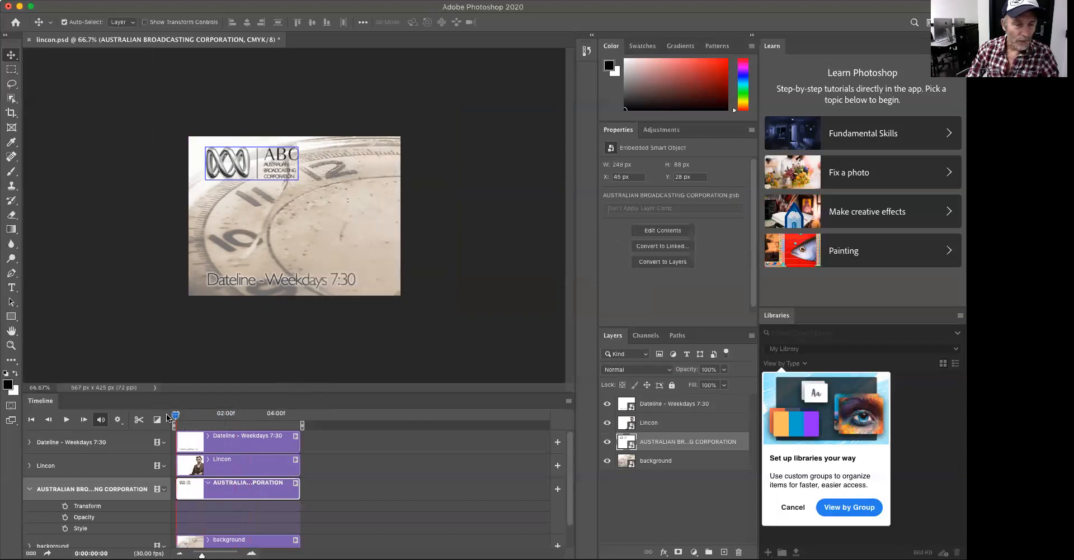
pyautogui.click(65, 507)
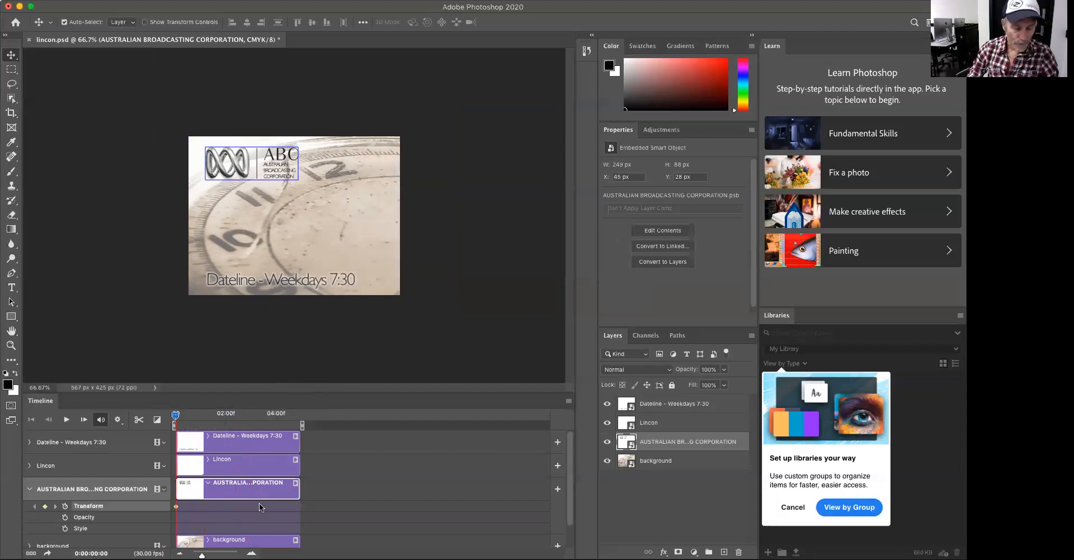
# Shift the ABC logo horizontally off the canvas to the left, to X -265 px, for its first Transform keyframe
pyautogui.hotkey('shift', 'Left')
pyautogui.hotkey('shift', 'Left')
pyautogui.hotkey('shift', 'Left')
pyautogui.hotkey('shift', 'Left')
pyautogui.hotkey('shift', 'Left')
pyautogui.hotkey('shift', 'Left')
pyautogui.hotkey('shift', 'Left')
pyautogui.hotkey('shift', 'Left')
pyautogui.hotkey('shift', 'Left')
pyautogui.hotkey('shift', 'Left')
pyautogui.hotkey('shift', 'Left')
pyautogui.hotkey('shift', 'Left')
pyautogui.hotkey('shift', 'Left')
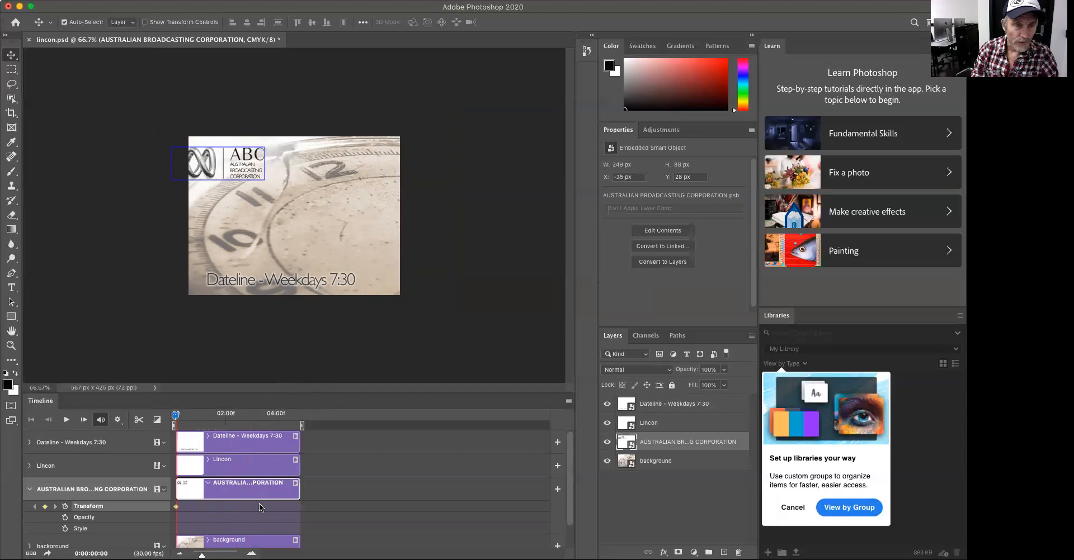
pyautogui.hotkey('shift', 'Left')
pyautogui.hotkey('shift', 'Left')
pyautogui.hotkey('shift', 'Left')
pyautogui.hotkey('shift', 'Left')
pyautogui.hotkey('shift', 'Left')
pyautogui.hotkey('shift', 'Left')
pyautogui.hotkey('shift', 'Left')
pyautogui.hotkey('shift', 'Left')
pyautogui.hotkey('shift', 'Left')
pyautogui.hotkey('shift', 'Left')
pyautogui.hotkey('shift', 'Left')
pyautogui.hotkey('shift', 'Left')
pyautogui.hotkey('shift', 'Left')
pyautogui.hotkey('shift', 'Left')
pyautogui.hotkey('shift', 'Left')
pyautogui.hotkey('shift', 'Left')
pyautogui.hotkey('shift', 'Left')
pyautogui.hotkey('shift', 'Left')
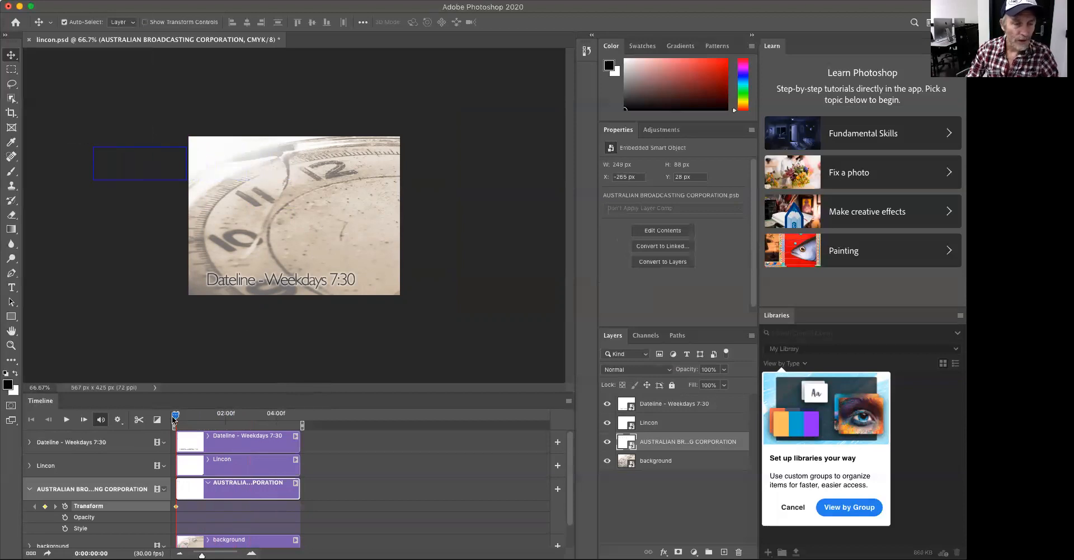
# At 02:02, shift the ABC logo right into the picture to X 45 px, adding a second Transform keyframe
pyautogui.moveTo(175, 416); pyautogui.dragTo(226, 416)
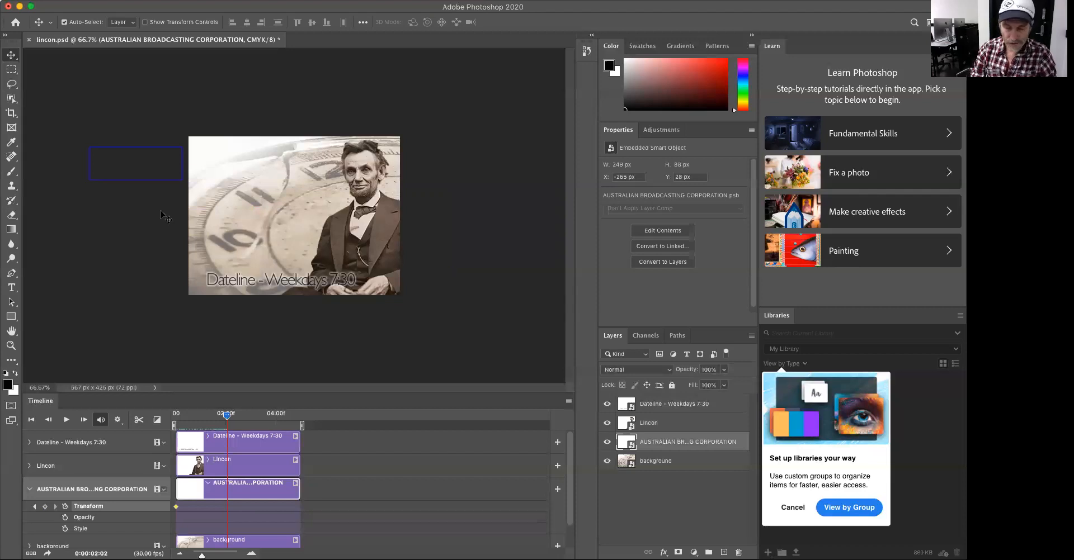
pyautogui.hotkey('shift', 'Right')
pyautogui.hotkey('shift', 'Right')
pyautogui.hotkey('shift', 'Right')
pyautogui.hotkey('shift', 'Right')
pyautogui.hotkey('shift', 'Right')
pyautogui.hotkey('shift', 'Right')
pyautogui.hotkey('shift', 'Right')
pyautogui.hotkey('shift', 'Right')
pyautogui.hotkey('shift', 'Right')
pyautogui.hotkey('shift', 'Right')
pyautogui.hotkey('shift', 'Right')
pyautogui.hotkey('shift', 'Right')
pyautogui.hotkey('shift', 'Right')
pyautogui.hotkey('shift', 'Right')
pyautogui.hotkey('shift', 'Right')
pyautogui.hotkey('shift', 'Right')
pyautogui.hotkey('shift', 'Right')
pyautogui.hotkey('shift', 'Right')
pyautogui.hotkey('shift', 'Right')
pyautogui.hotkey('shift', 'Right')
pyautogui.hotkey('shift', 'Right')
pyautogui.hotkey('shift', 'Right')
pyautogui.hotkey('shift', 'Right')
pyautogui.hotkey('shift', 'Right')
pyautogui.hotkey('shift', 'Right')
pyautogui.hotkey('shift', 'Right')
pyautogui.hotkey('shift', 'Right')
pyautogui.hotkey('shift', 'Right')
pyautogui.hotkey('shift', 'Right')
pyautogui.hotkey('shift', 'Right')
pyautogui.hotkey('shift', 'Right')
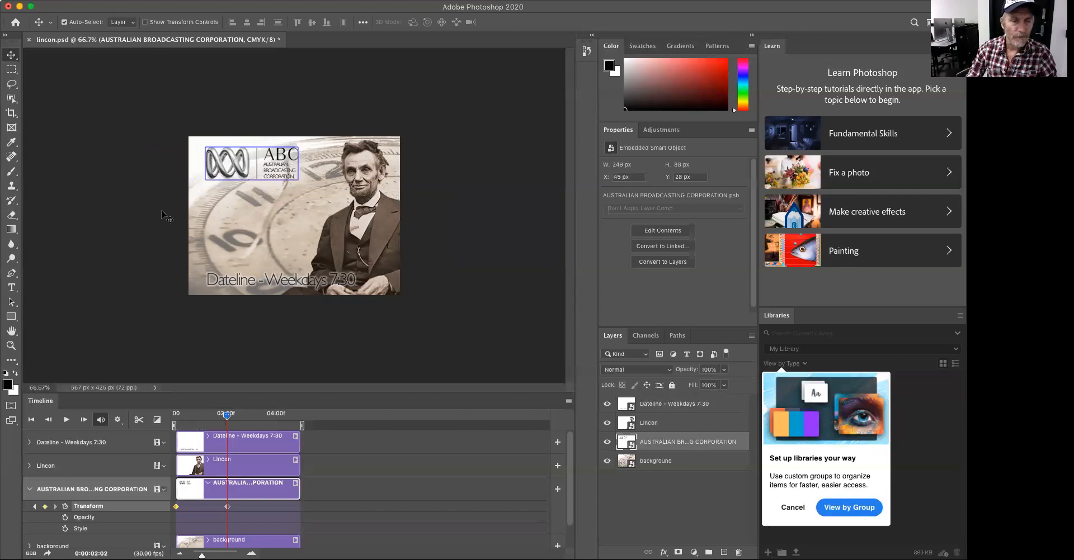
# Scrub around 02:02 to preview the logo's slide-in and enlarge the timeline area to fit all tracks
pyautogui.moveTo(227, 415)
pyautogui.mouseDown()
pyautogui.moveTo(208, 415)
pyautogui.moveTo(244, 416)
pyautogui.mouseUp()
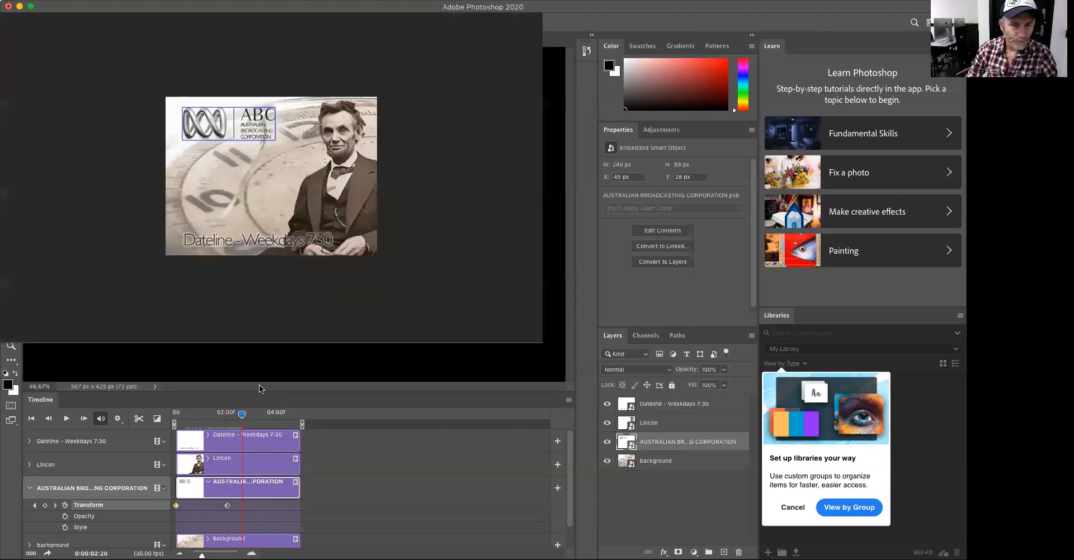
pyautogui.moveTo(240, 374)
pyautogui.mouseDown()
pyautogui.moveTo(226, 373)
pyautogui.moveTo(238, 373)
pyautogui.mouseUp()
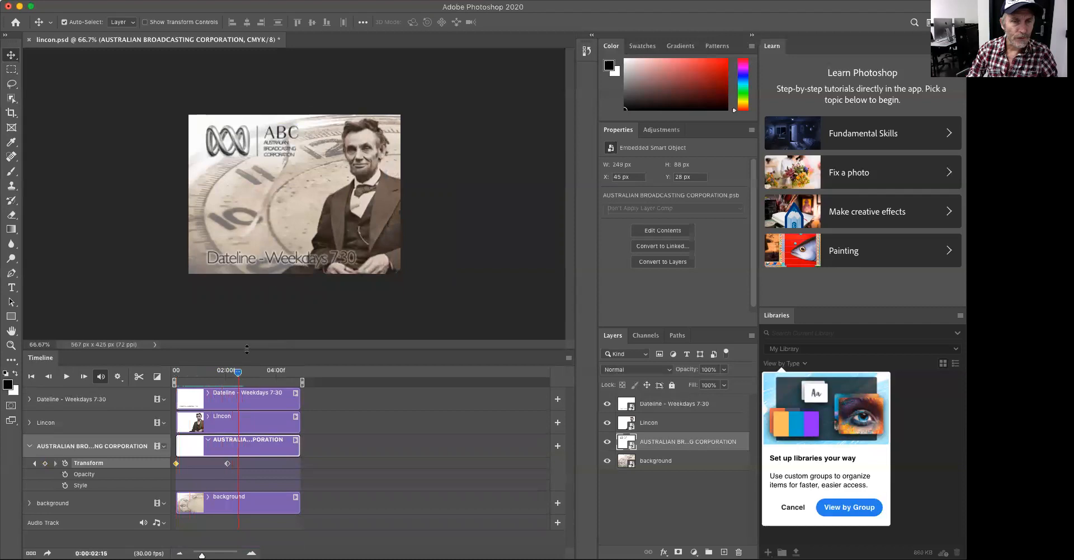
pyautogui.click(260, 192)
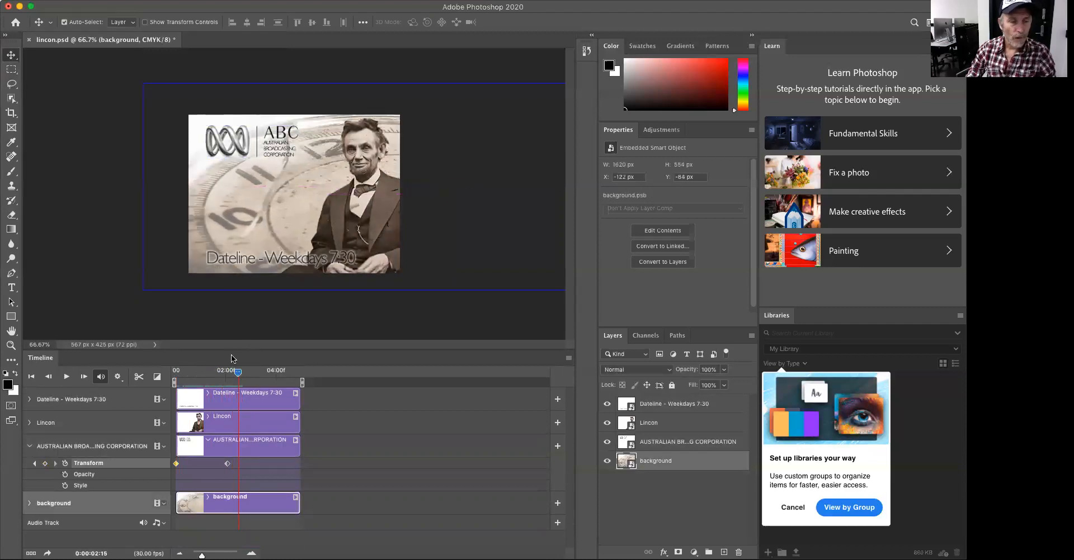
pyautogui.moveTo(238, 371); pyautogui.dragTo(229, 371)
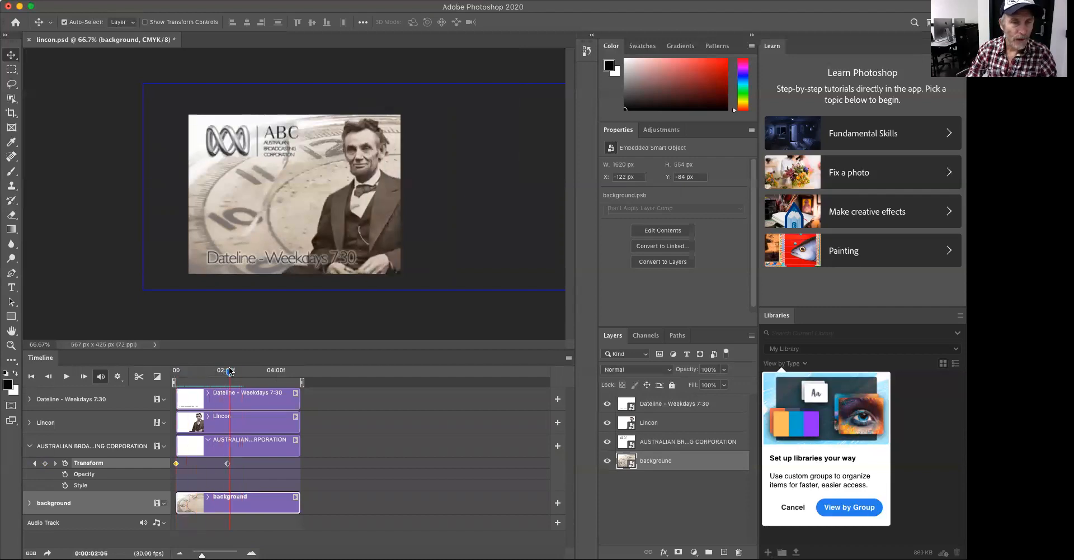
pyautogui.moveTo(122, 349); pyautogui.dragTo(122, 294)
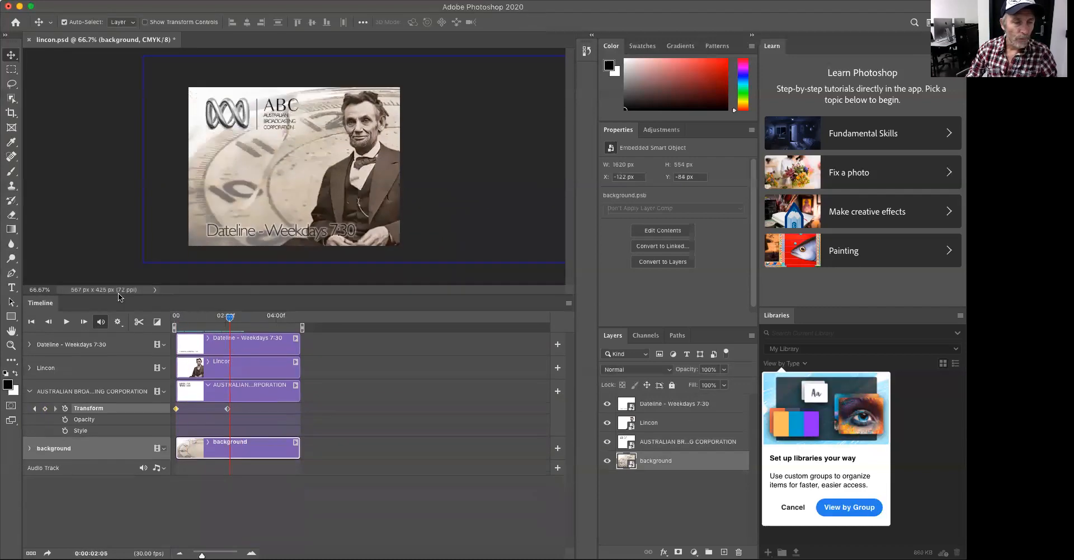
# Collapse the logo track and add a Transform keyframe to the background track at the timeline's start
pyautogui.click(30, 392)
pyautogui.click(87, 467)
pyautogui.click(180, 316)
pyautogui.moveTo(181, 317); pyautogui.dragTo(105, 382)
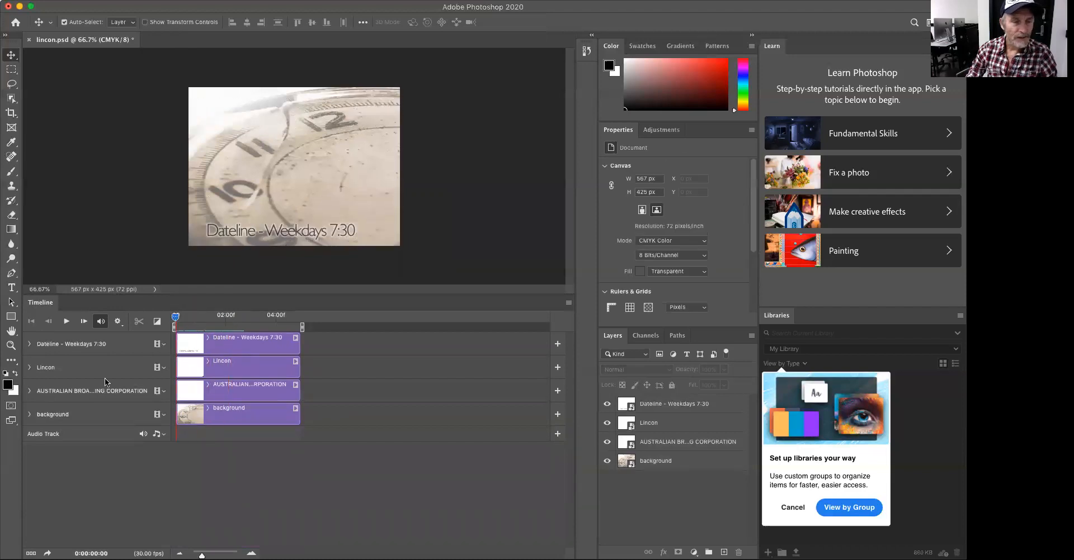
pyautogui.click(30, 415)
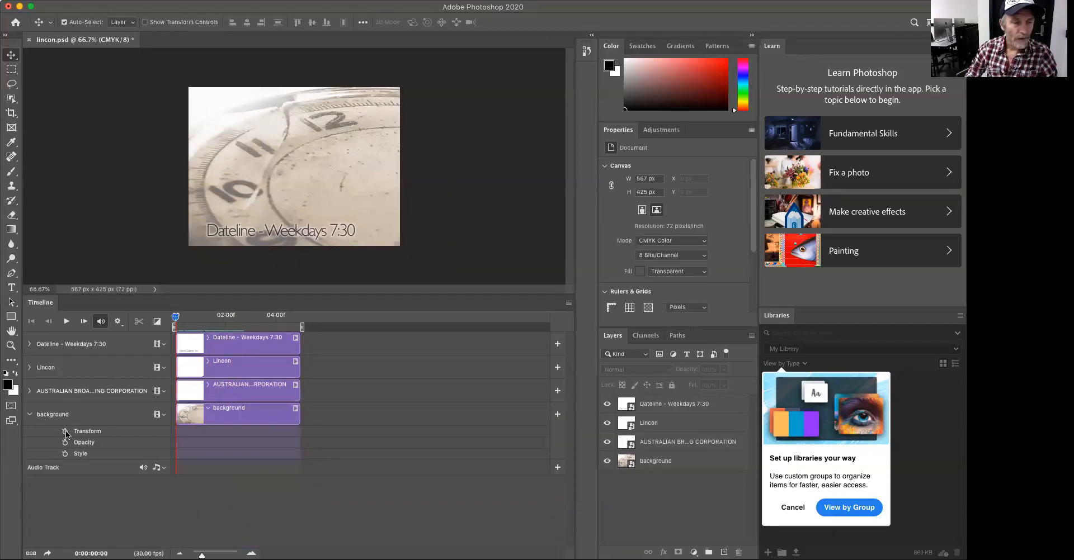
pyautogui.click(65, 432)
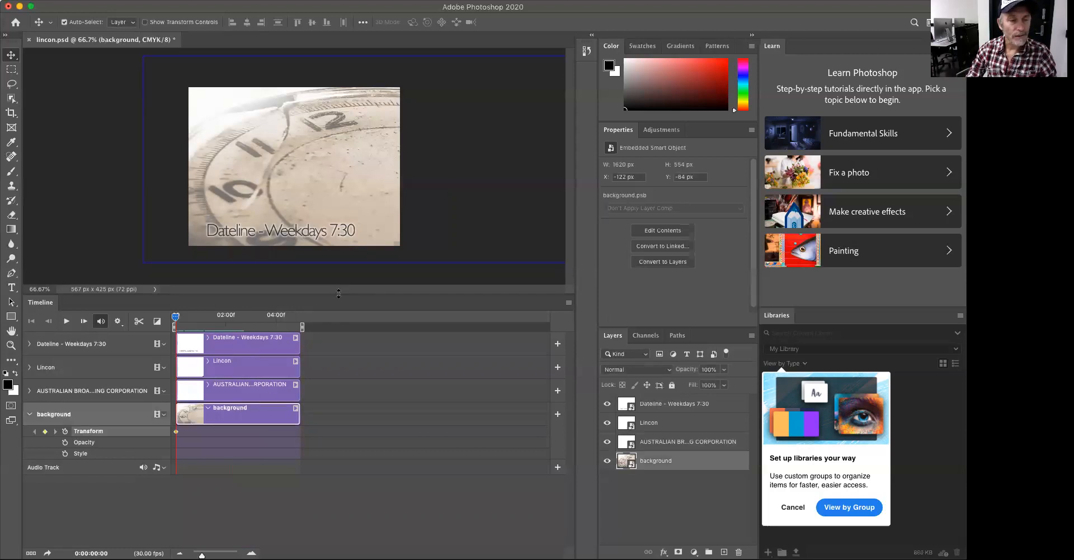
# At 03:03, rotate and enlarge the clock background with Free Transform to about 2073 x 1427 px, adding a second Transform keyframe
pyautogui.press('super+minus')
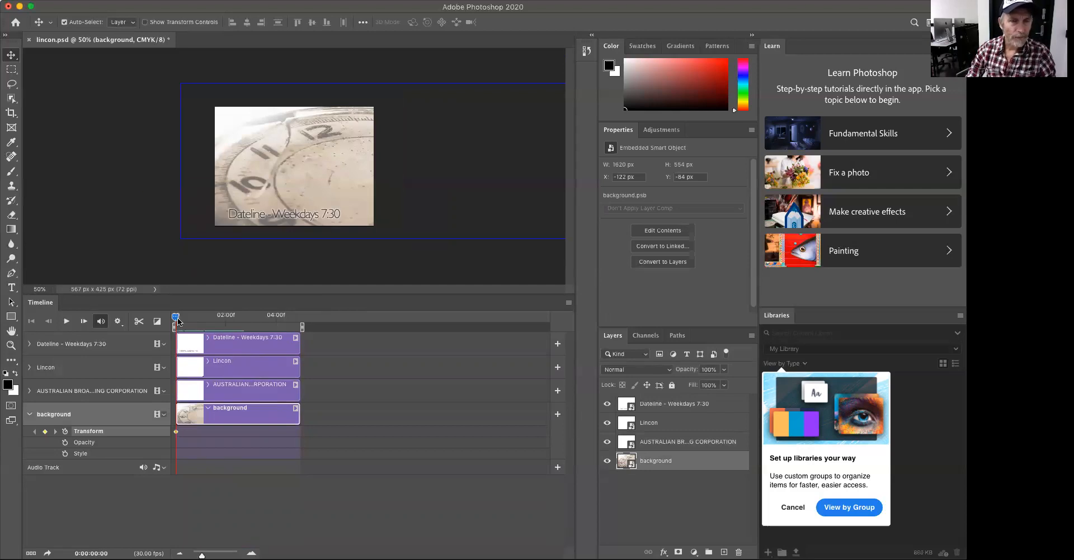
pyautogui.moveTo(176, 319); pyautogui.dragTo(253, 321)
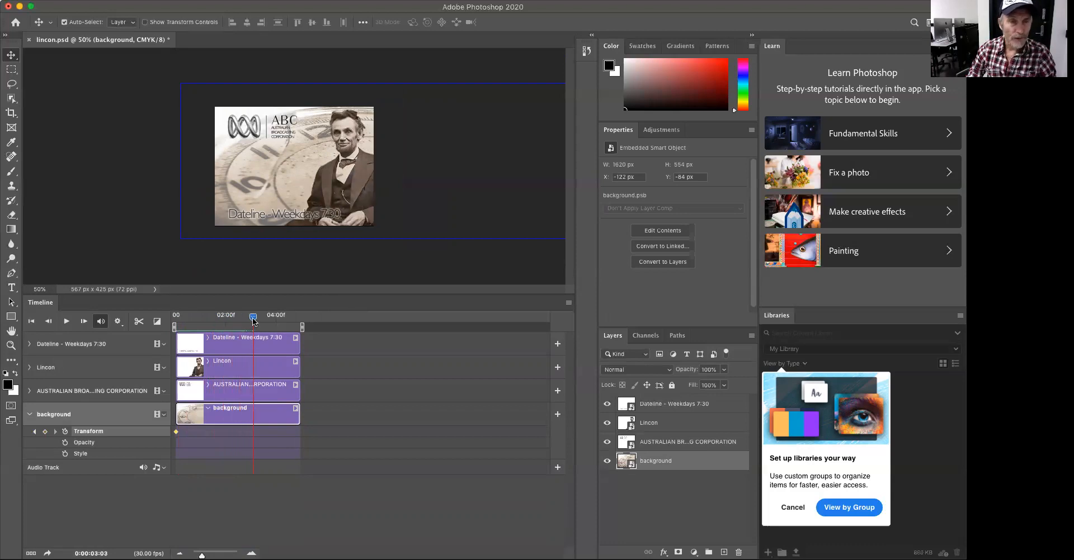
pyautogui.press('super+t')
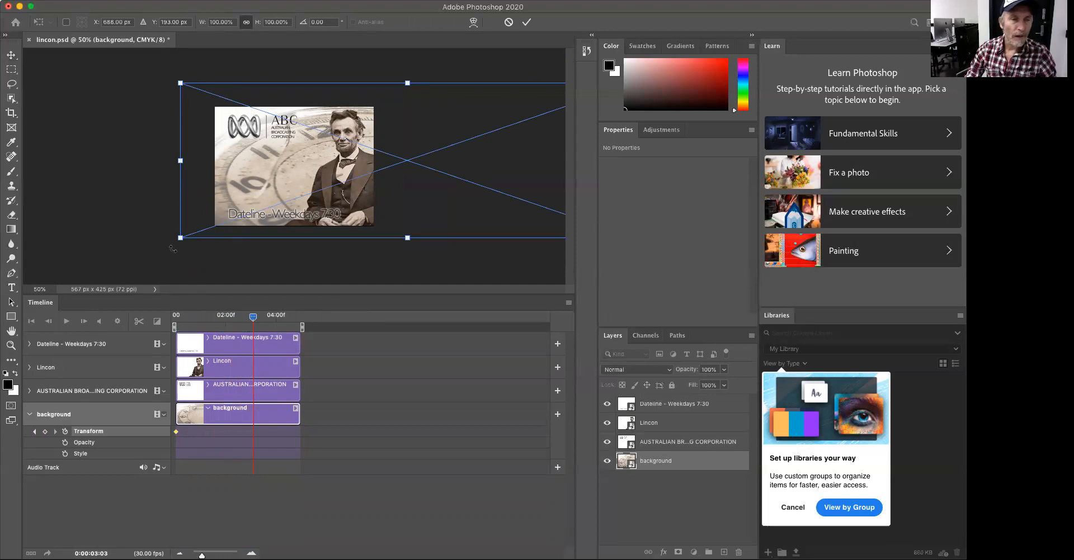
pyautogui.moveTo(173, 249); pyautogui.dragTo(193, 254)
pyautogui.moveTo(173, 104); pyautogui.dragTo(73, 80)
pyautogui.moveTo(84, 277); pyautogui.dragTo(166, 337)
pyautogui.press('Return')
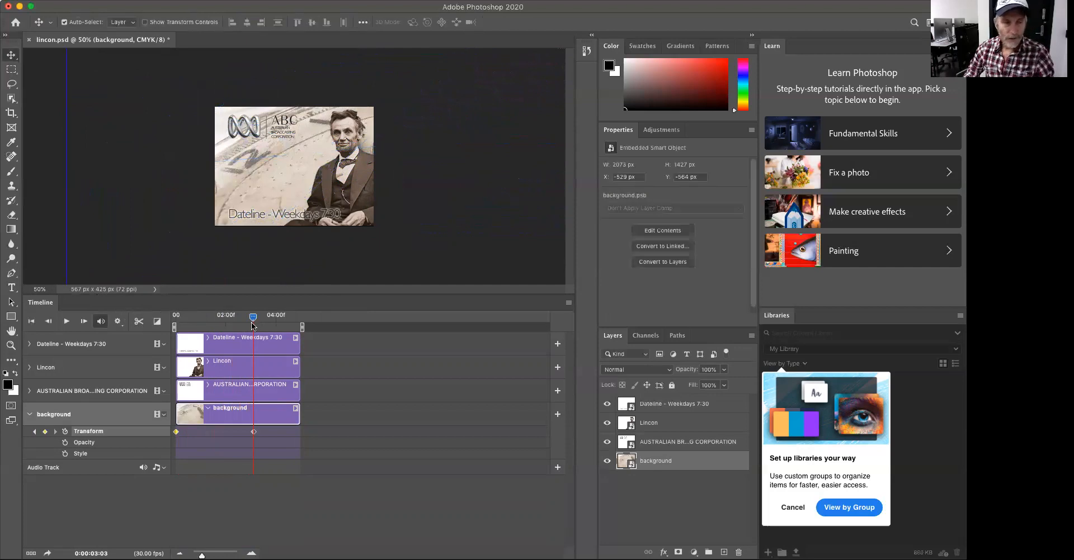
# Scrub back to 01:20, expand the Lincon track and move its second Transform and Opacity keyframes together to 03:04
pyautogui.moveTo(252, 317); pyautogui.dragTo(217, 316)
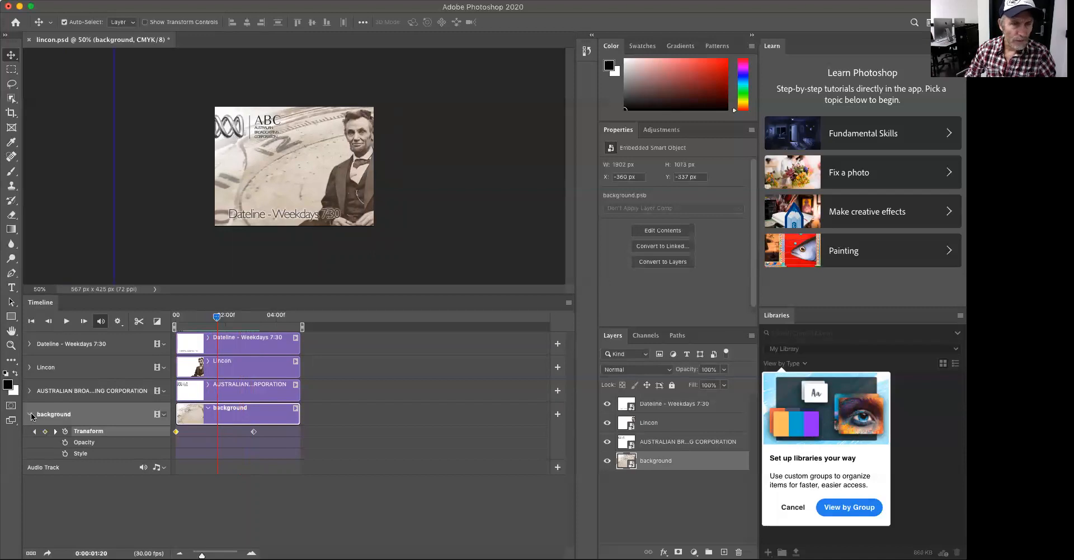
pyautogui.click(30, 367)
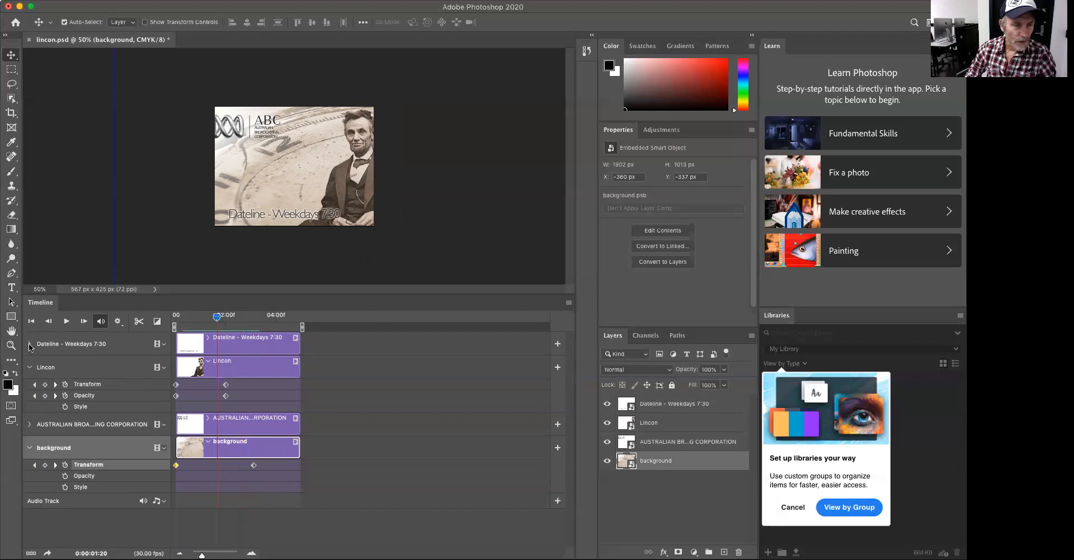
pyautogui.click(29, 345)
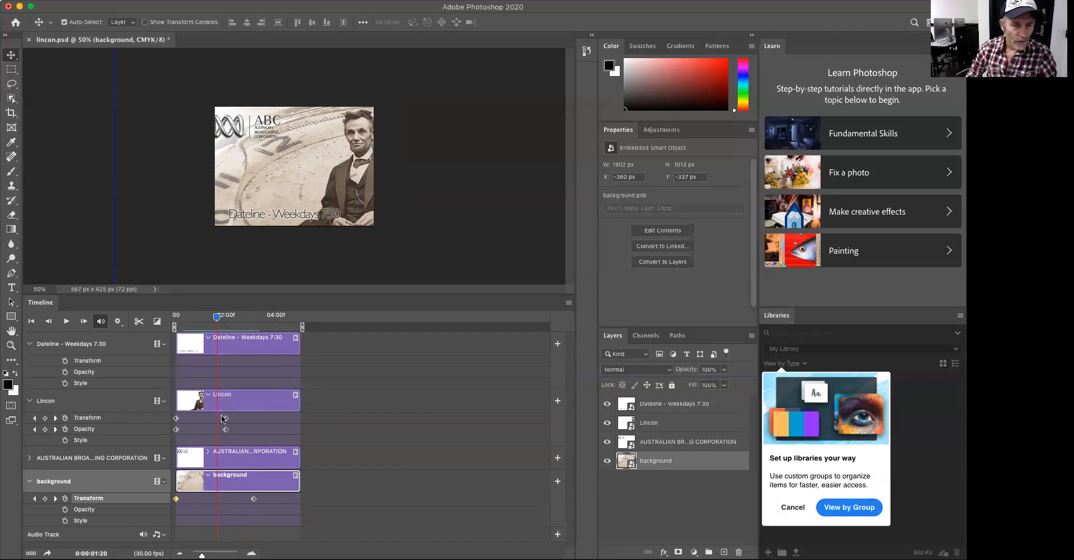
pyautogui.moveTo(213, 415); pyautogui.dragTo(255, 425)
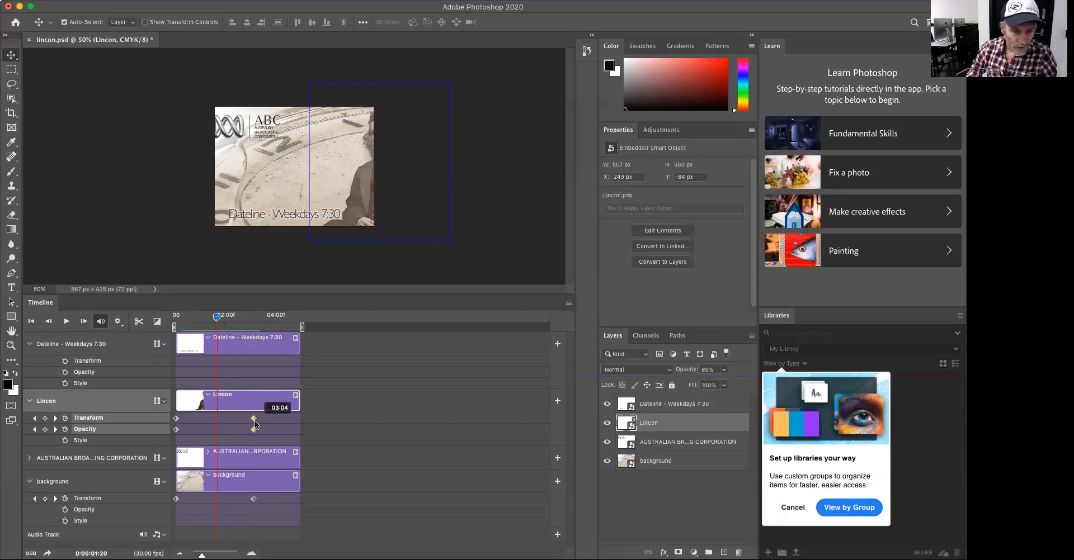
# Scrub to 03:27, enlarge the timeline area and collapse the Dateline, Lincon and background tracks
pyautogui.moveTo(217, 317); pyautogui.dragTo(272, 326)
pyautogui.moveTo(314, 293); pyautogui.dragTo(311, 251)
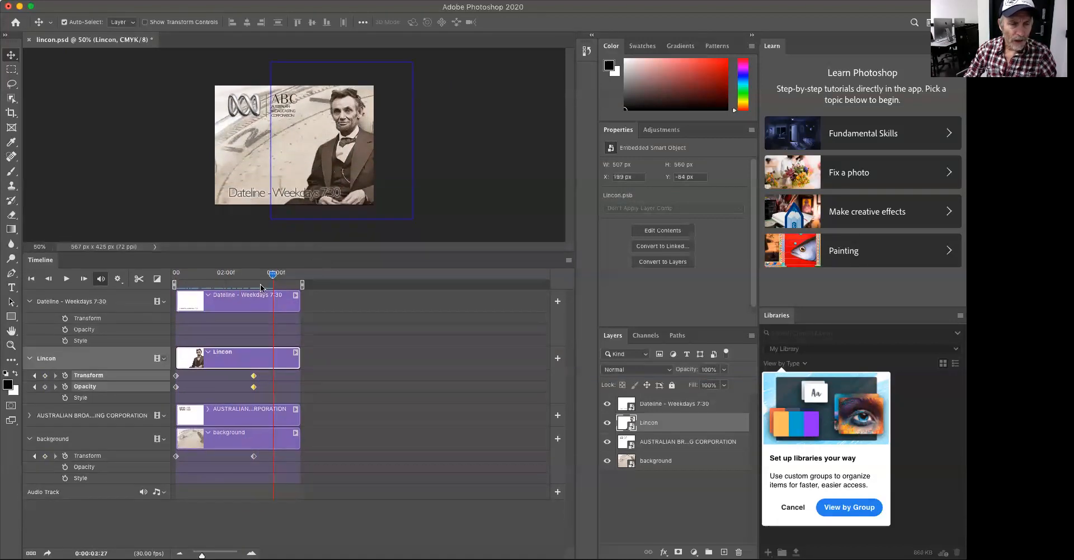
pyautogui.click(30, 303)
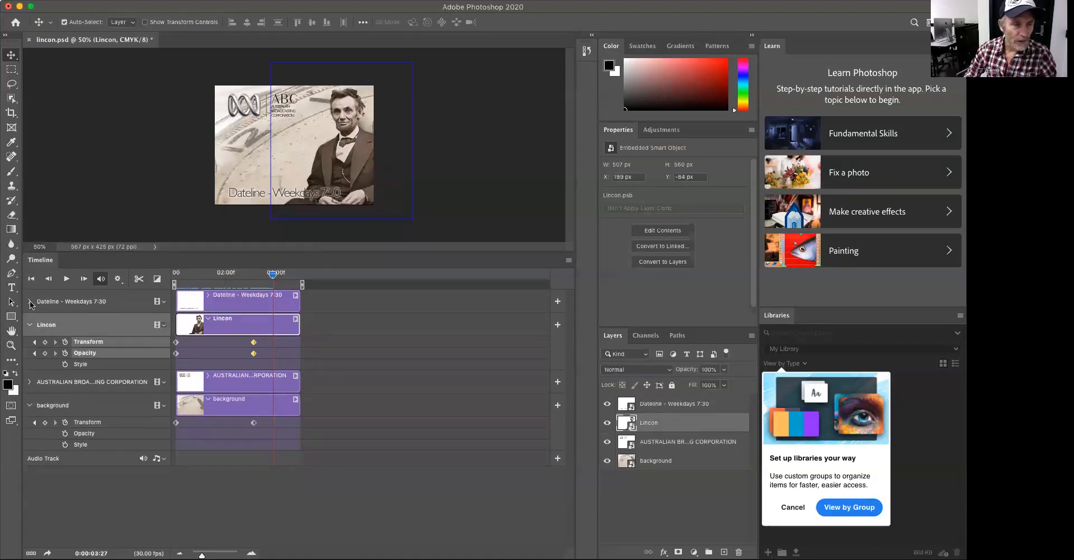
pyautogui.click(29, 325)
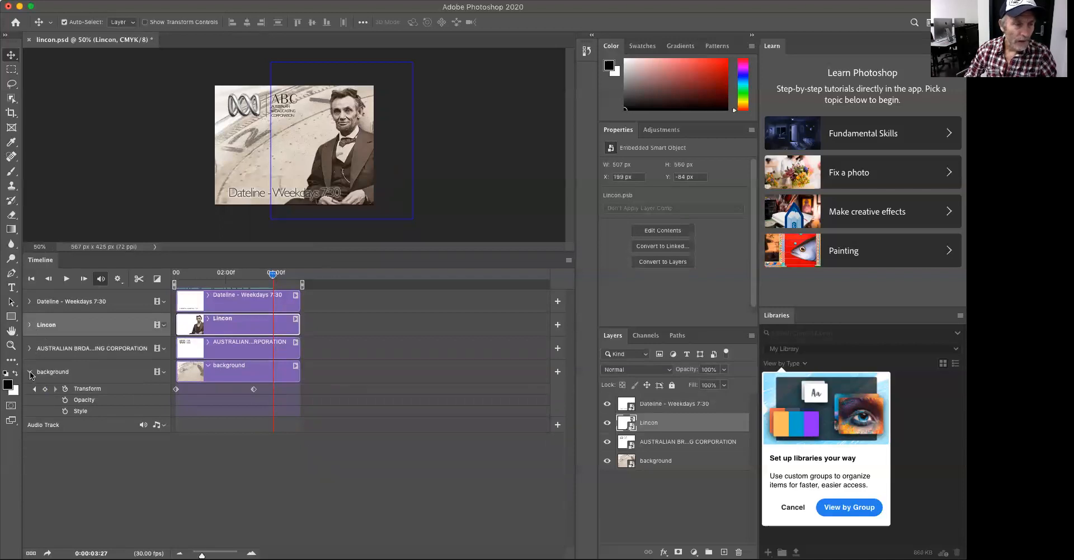
pyautogui.click(30, 373)
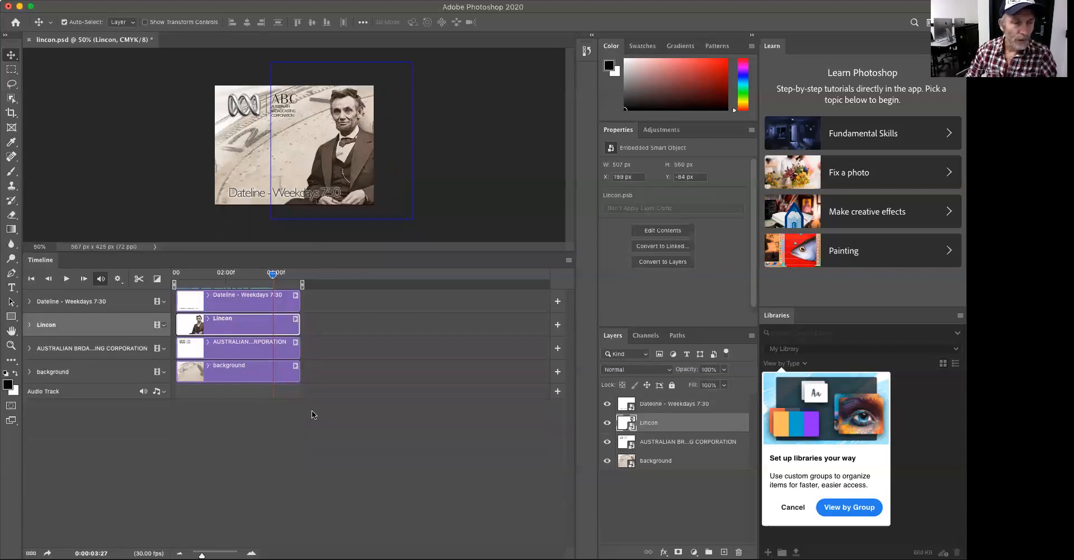
# Deselect all layers and play the animation from the timeline's start to about 03:23
pyautogui.moveTo(272, 276); pyautogui.dragTo(239, 267)
pyautogui.press('super+plus')
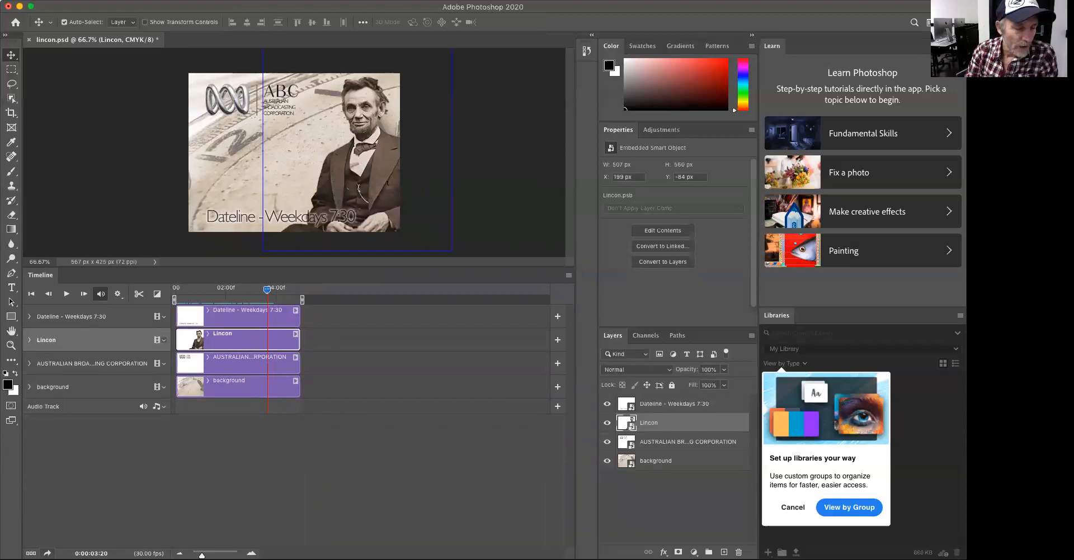
pyautogui.click(229, 467)
pyautogui.moveTo(266, 289); pyautogui.dragTo(95, 278)
pyautogui.press('space')
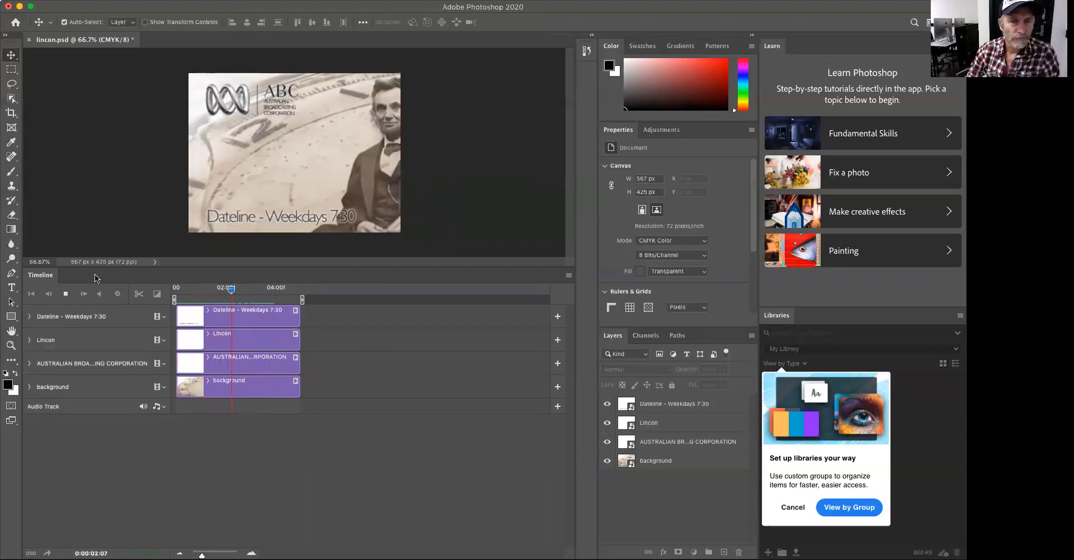
pyautogui.press('space')
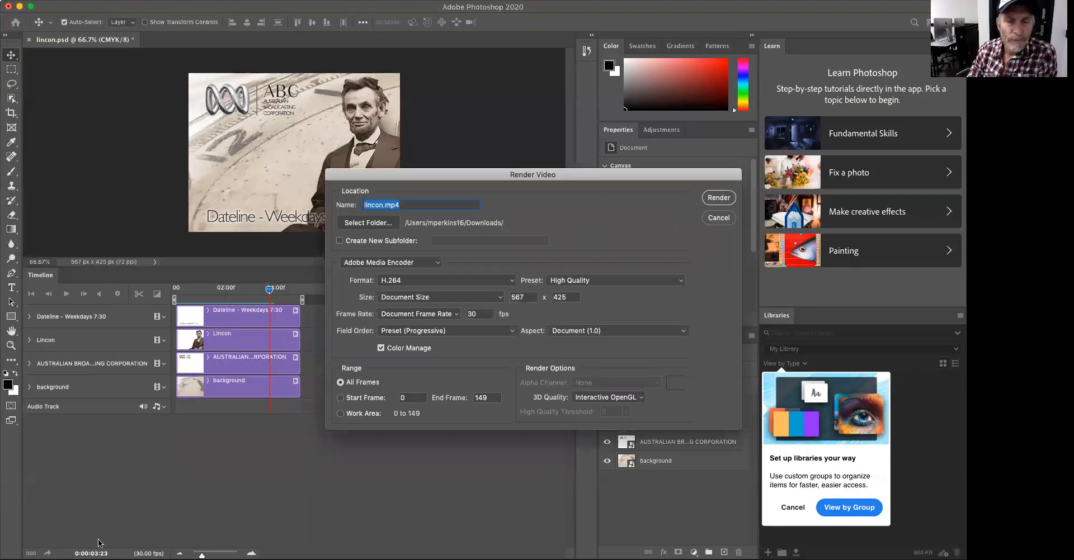
# Review the format and preset choices, and render all frames as lincon.mp4 to Downloads in H.264 with the High Quality preset
pyautogui.click(430, 280)
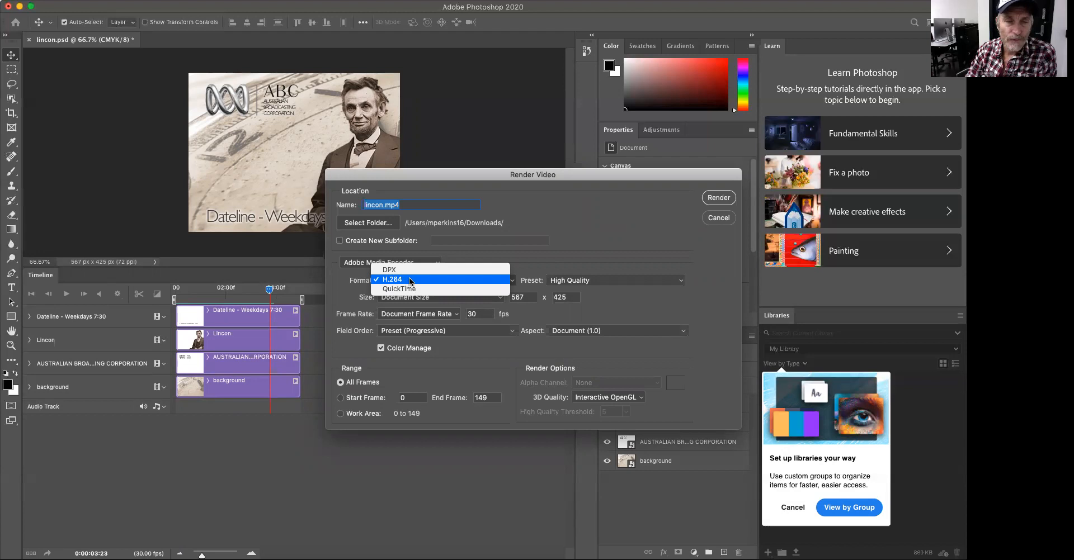
pyautogui.click(409, 278)
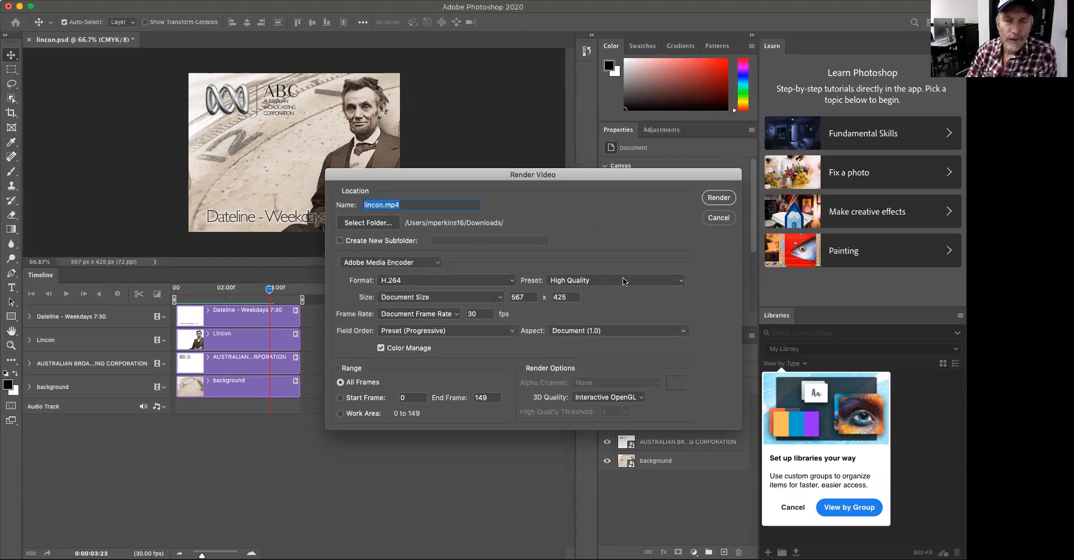
pyautogui.click(464, 280)
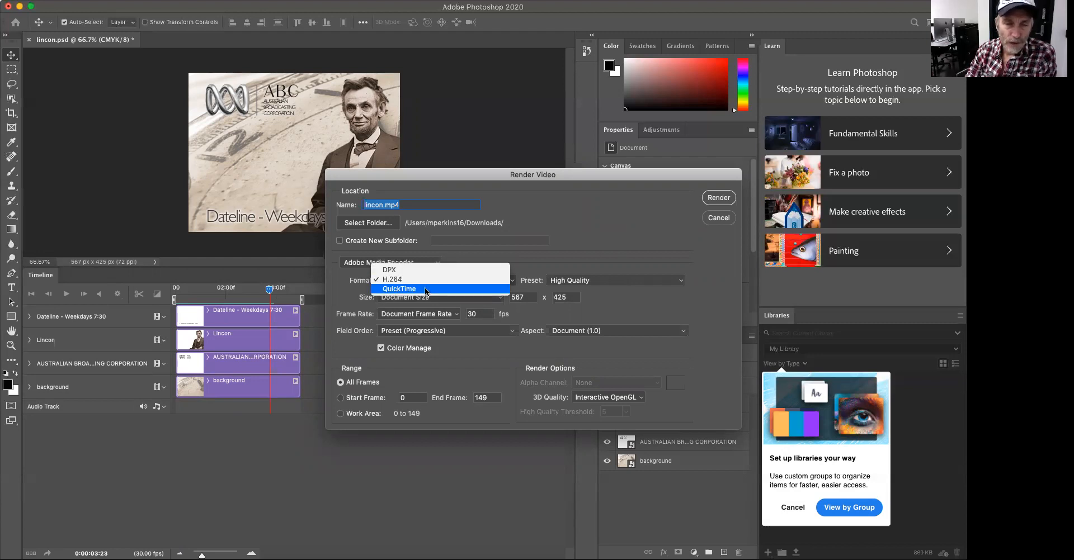
pyautogui.click(645, 254)
pyautogui.click(629, 278)
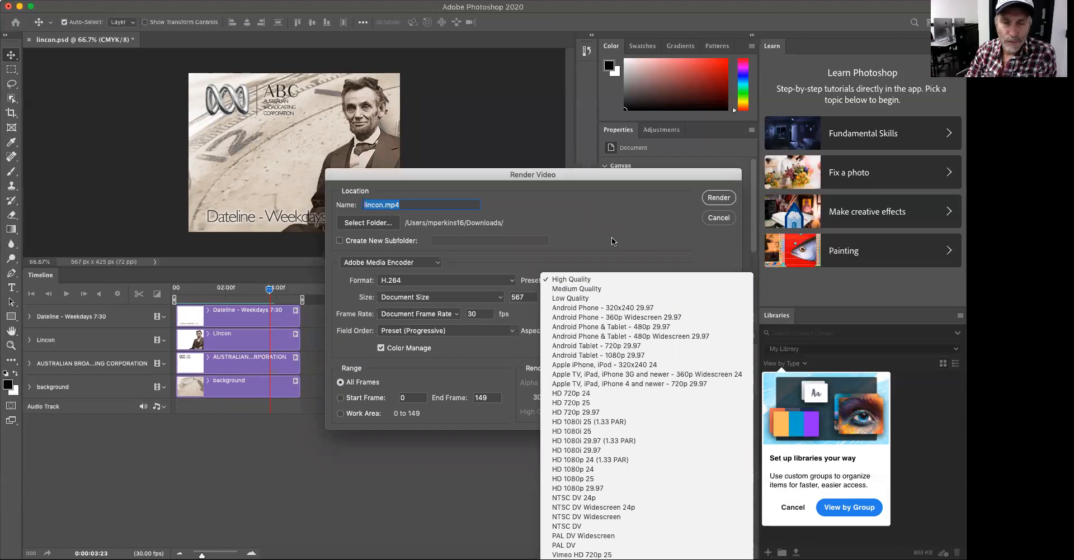
pyautogui.click(650, 226)
pyautogui.click(712, 199)
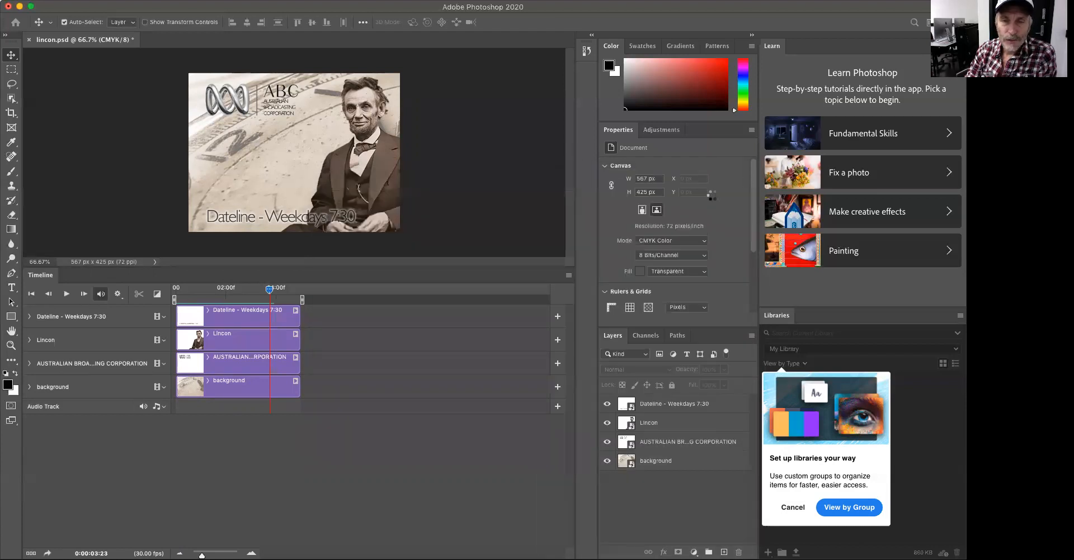